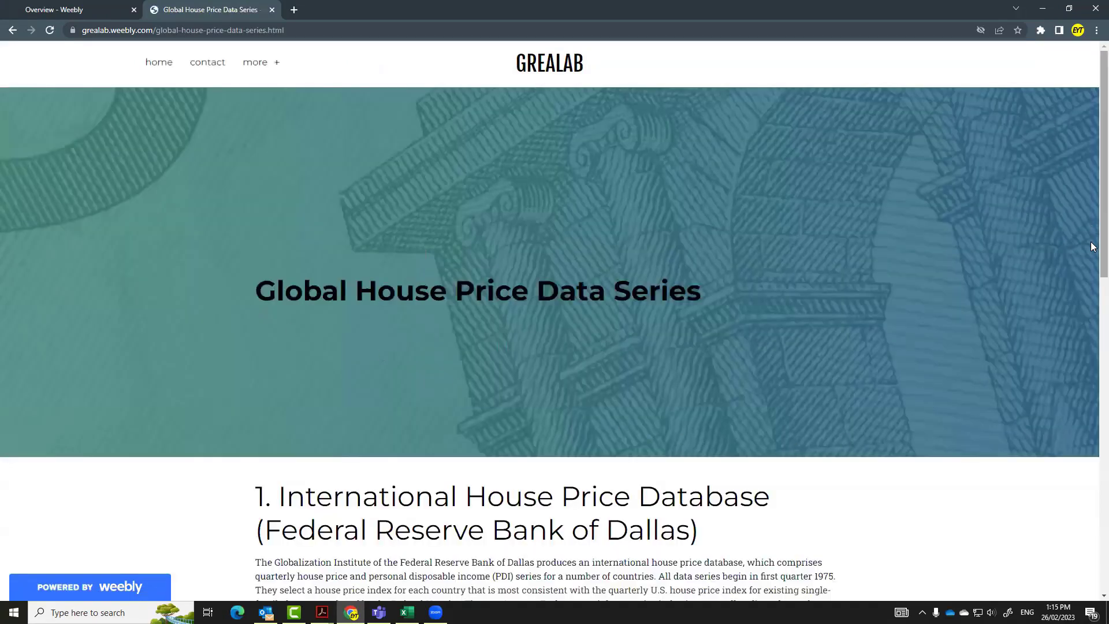
# Open the OECD housing prices data link in section 2 of the Global House Price Data Series page
pyautogui.scroll(-8, 1092, 347)
pyautogui.scroll(-5, 1092, 479)
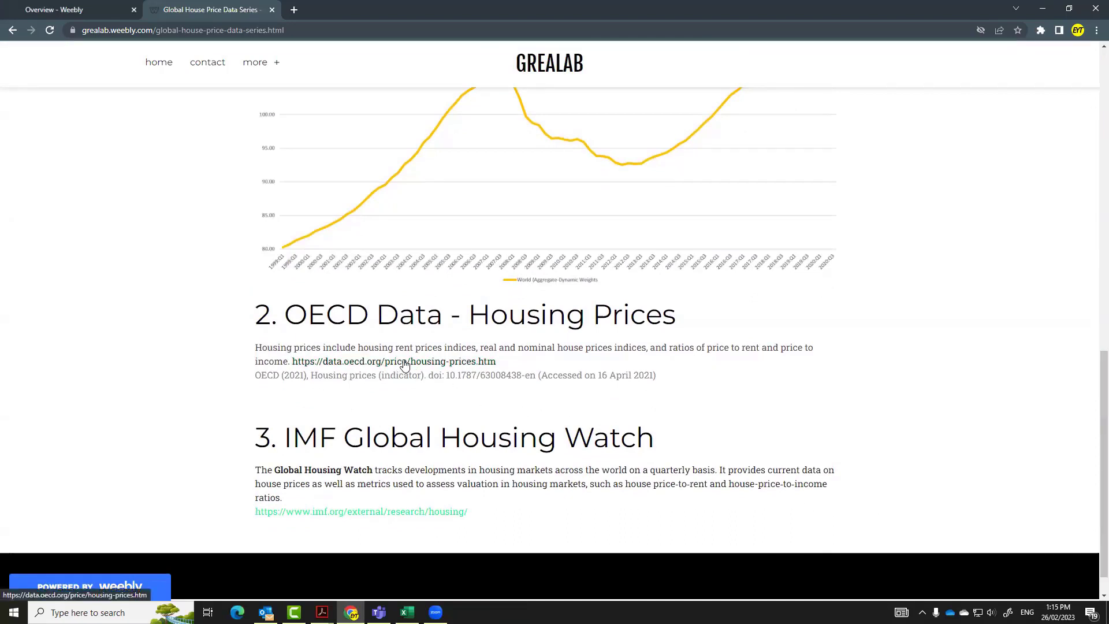
pyautogui.click(405, 363)
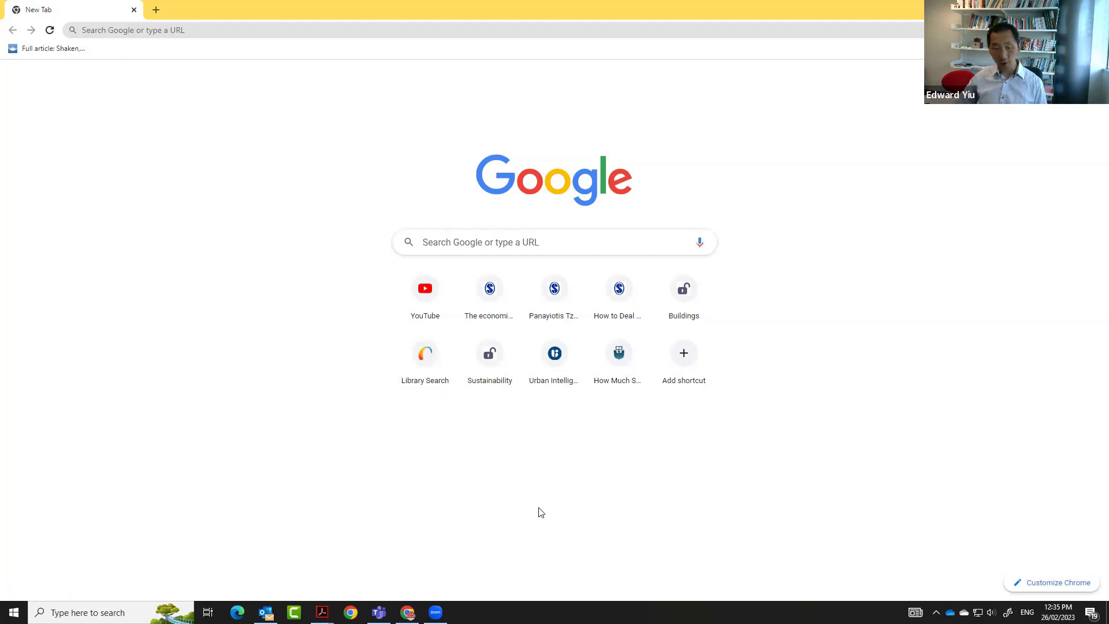
# Search Google for "oecd data house prices" and open the OECD Housing prices page
pyautogui.click(464, 247)
pyautogui.write('oecd')
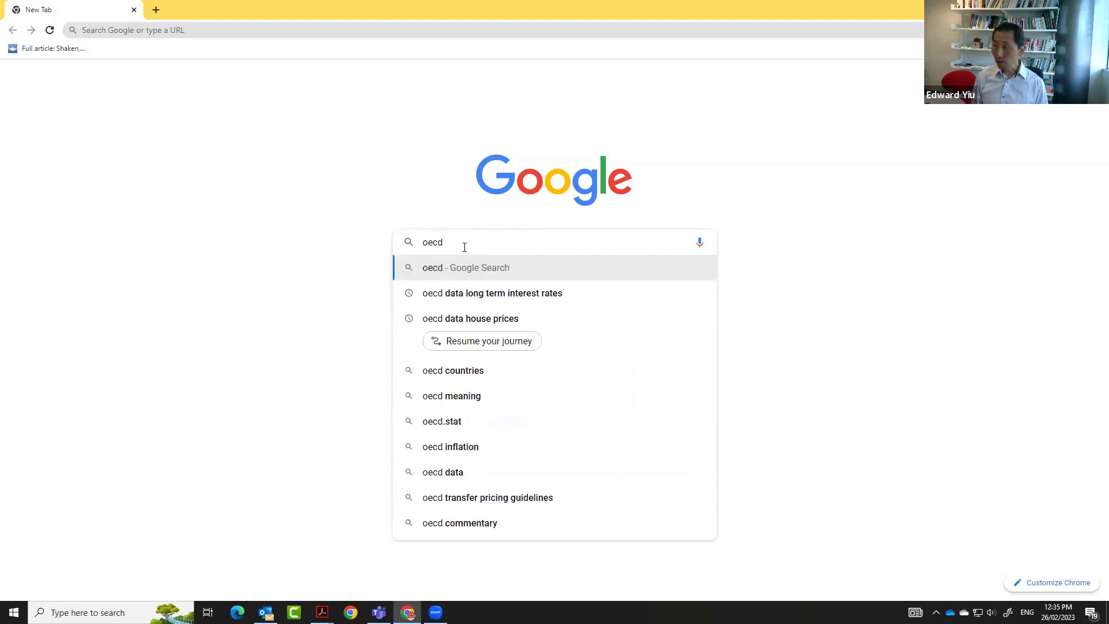
pyautogui.write(' data ho')
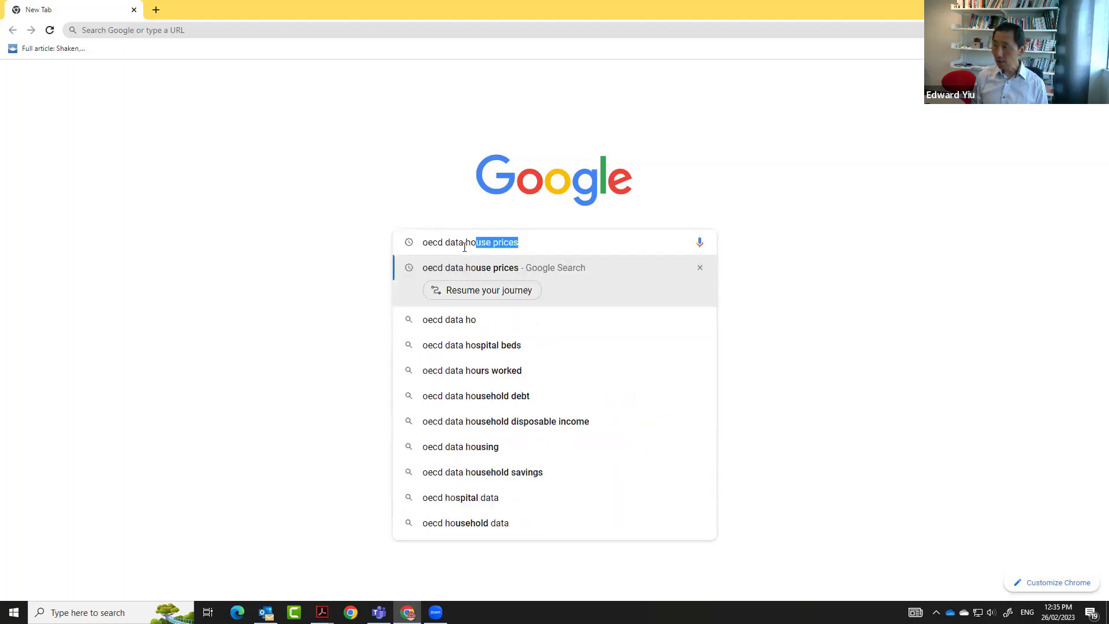
pyautogui.press('Return')
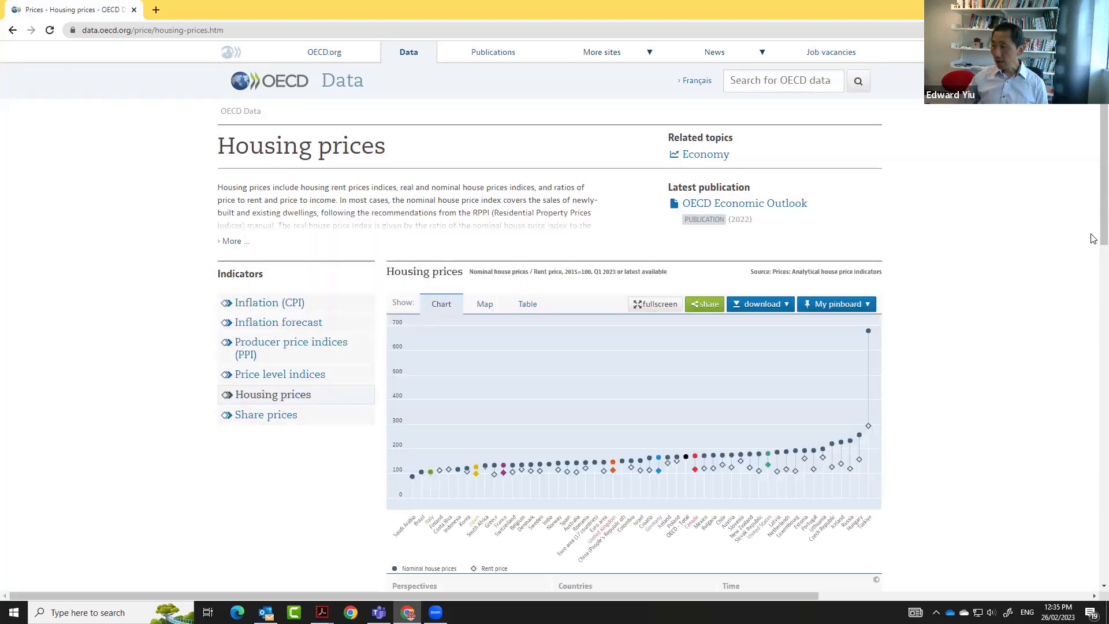
# Limit the housing prices chart's perspectives to Real house prices, removing Nominal house prices and Rent price
pyautogui.scroll(-4, 533, 375)
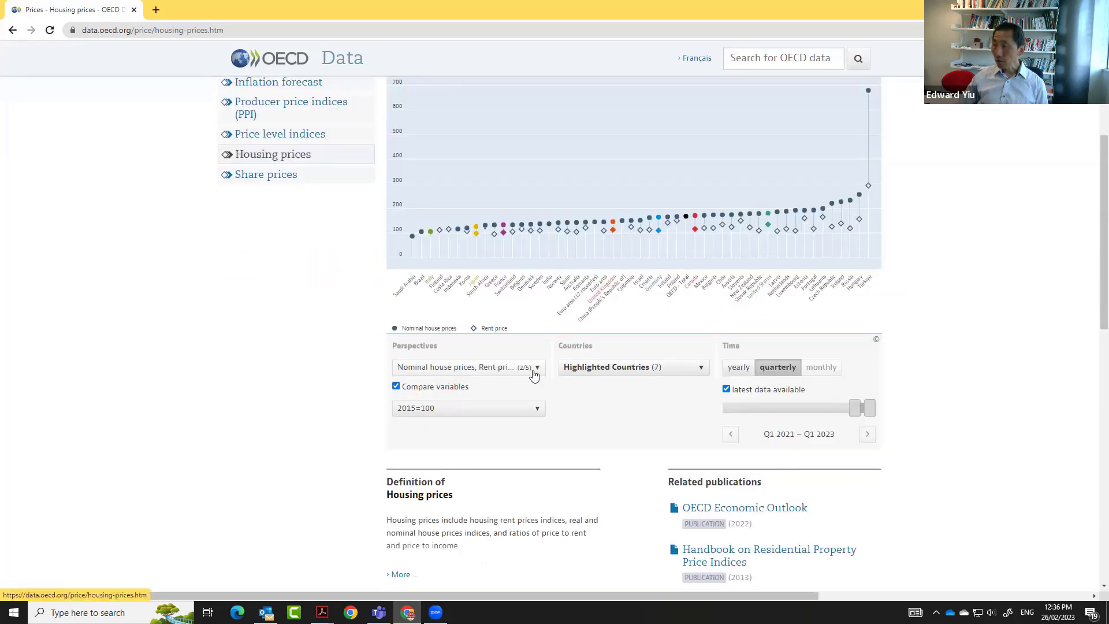
pyautogui.click(538, 368)
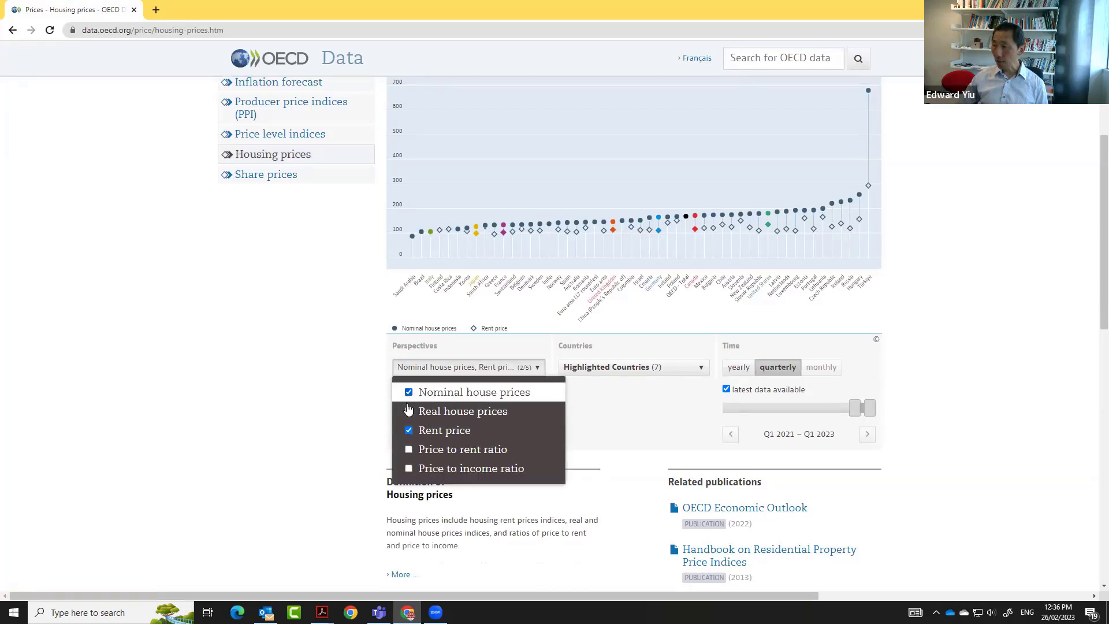
pyautogui.click(408, 392)
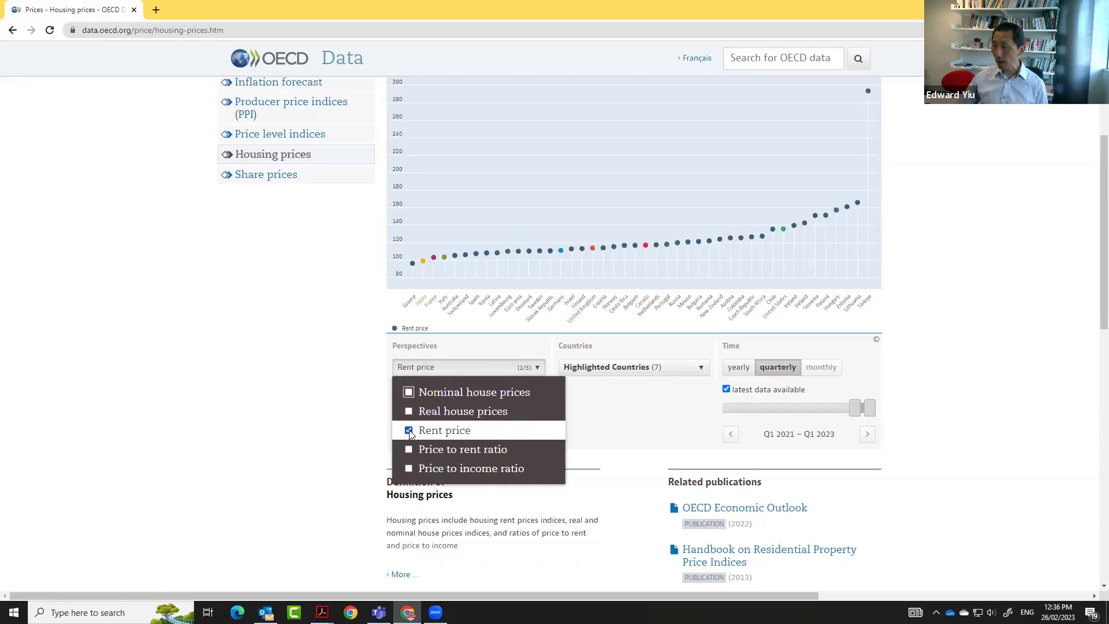
pyautogui.click(421, 434)
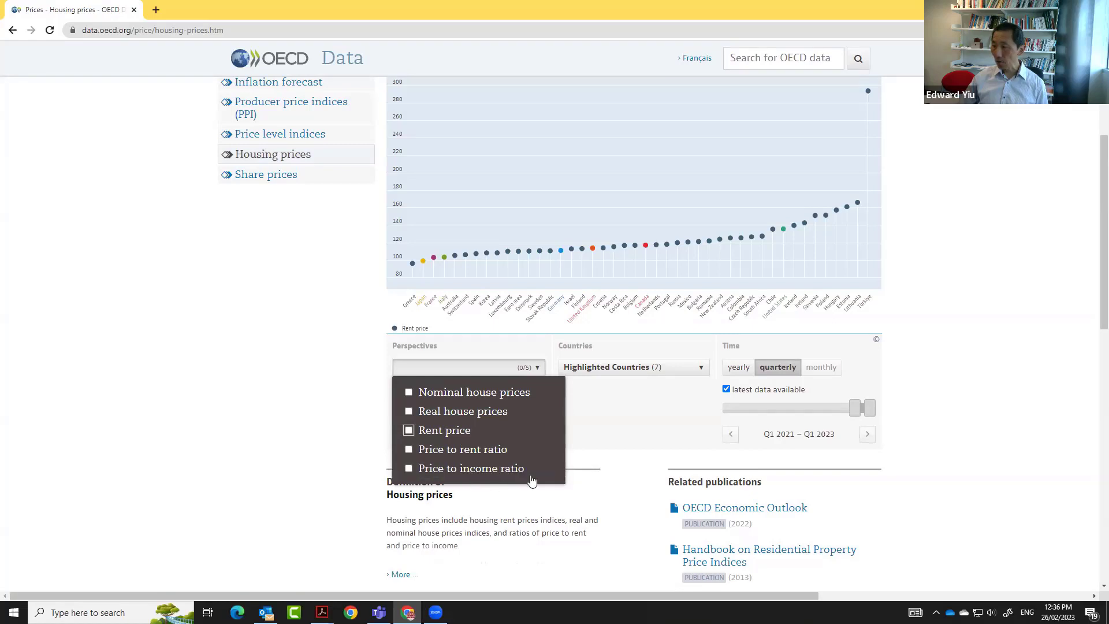
pyautogui.click(409, 412)
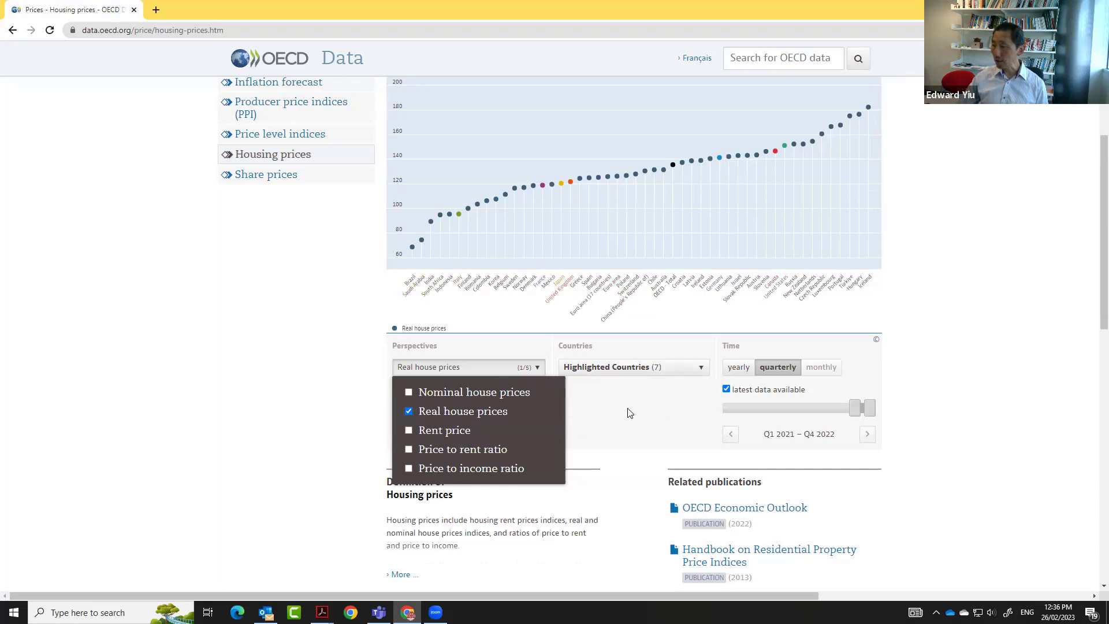
# Add Australia, Korea and New Zealand to the highlighted countries and turn off the OECD - Total baseline
pyautogui.click(700, 366)
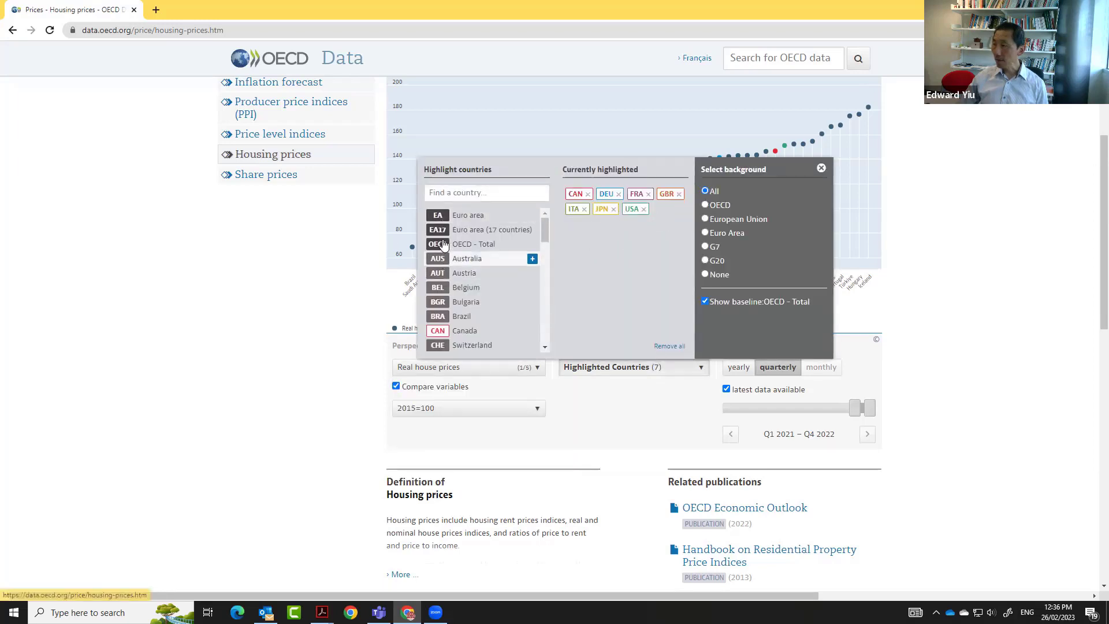
pyautogui.moveTo(547, 229)
pyautogui.mouseDown()
pyautogui.moveTo(545, 292)
pyautogui.moveTo(548, 223)
pyautogui.mouseUp()
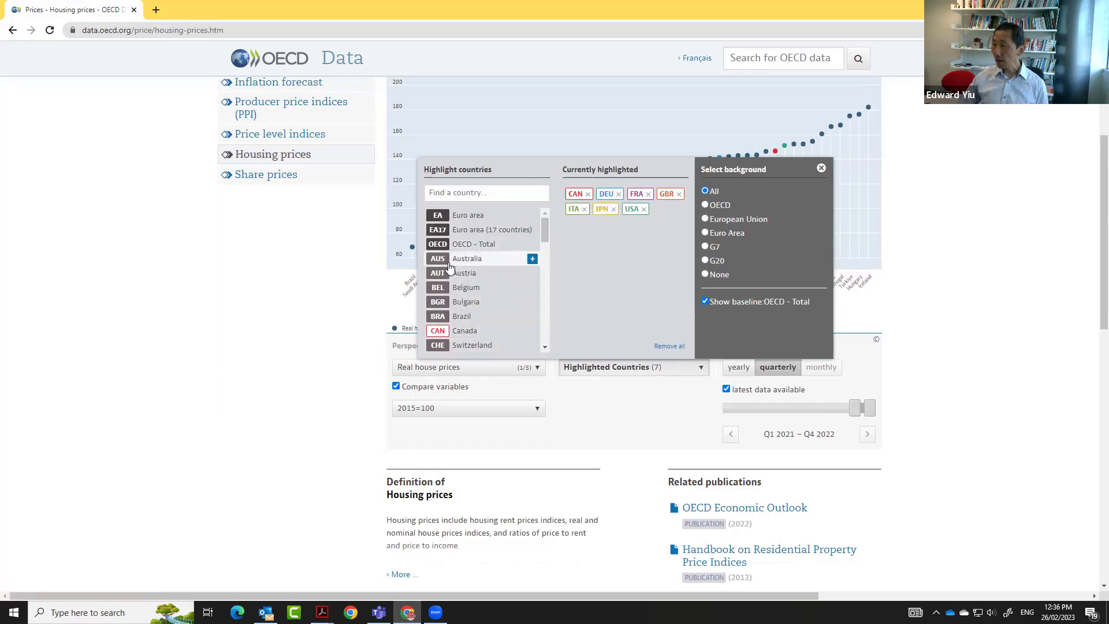
pyautogui.click(532, 258)
pyautogui.click(545, 332)
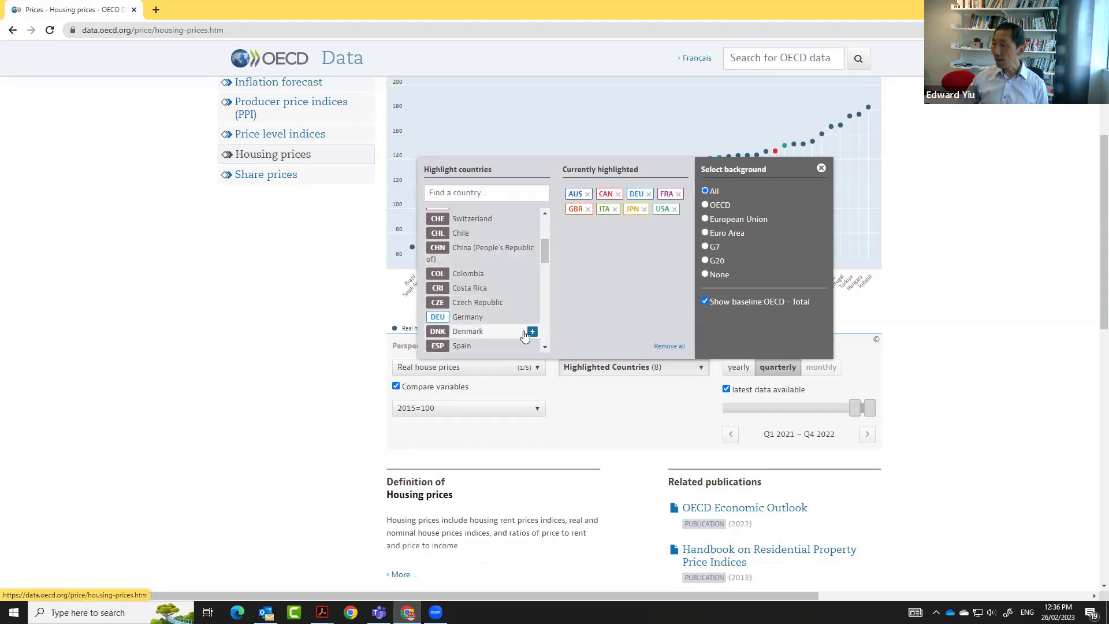
pyautogui.click(542, 327)
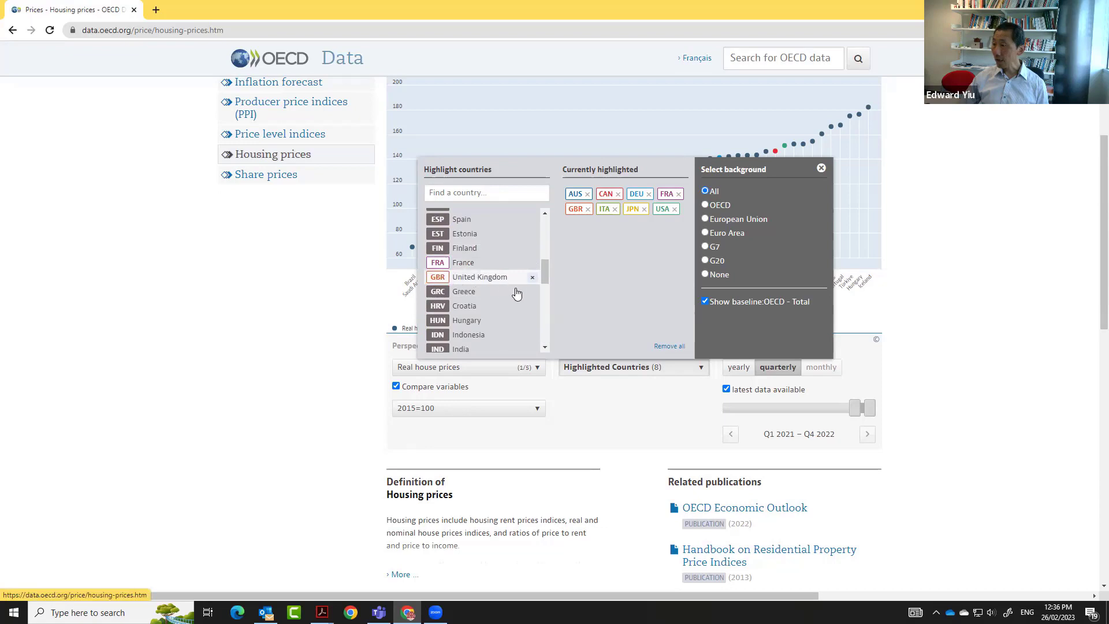
pyautogui.click(543, 333)
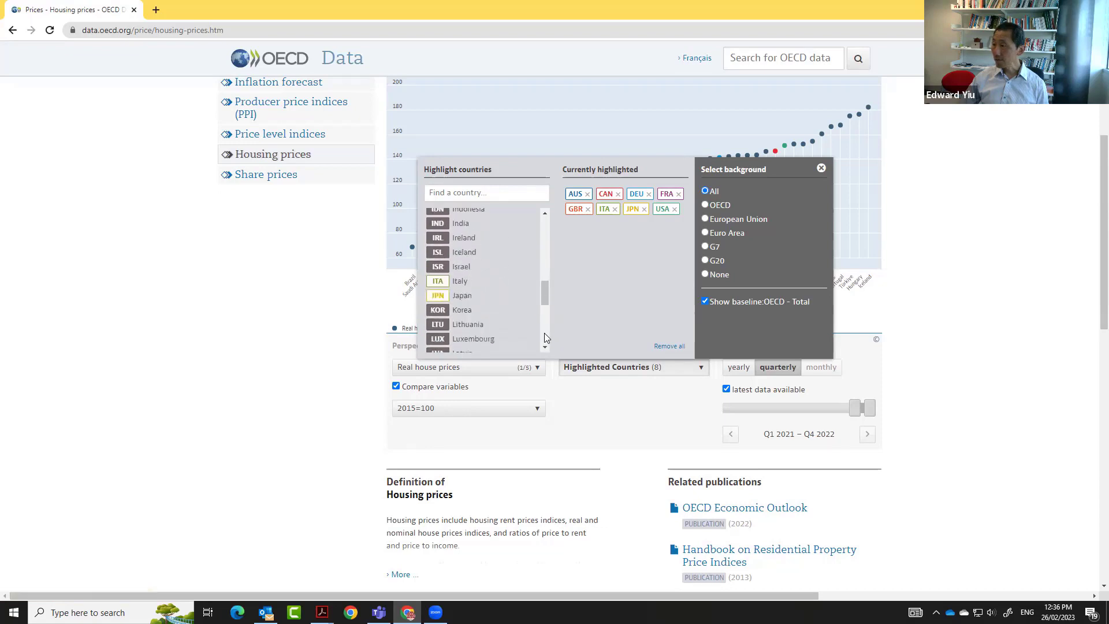
pyautogui.click(485, 309)
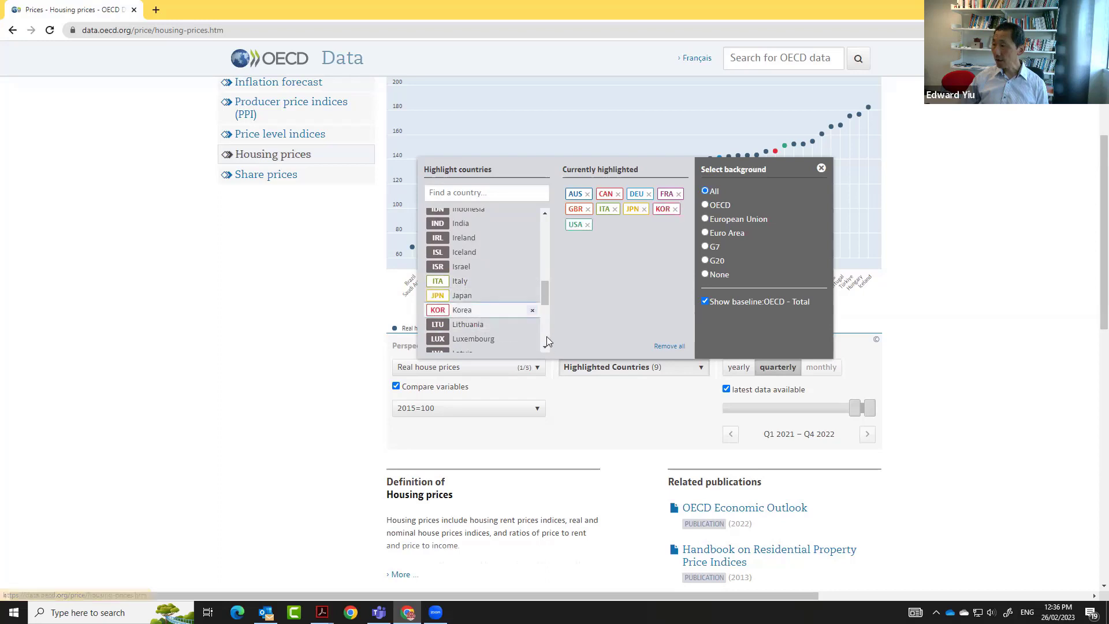
pyautogui.click(546, 336)
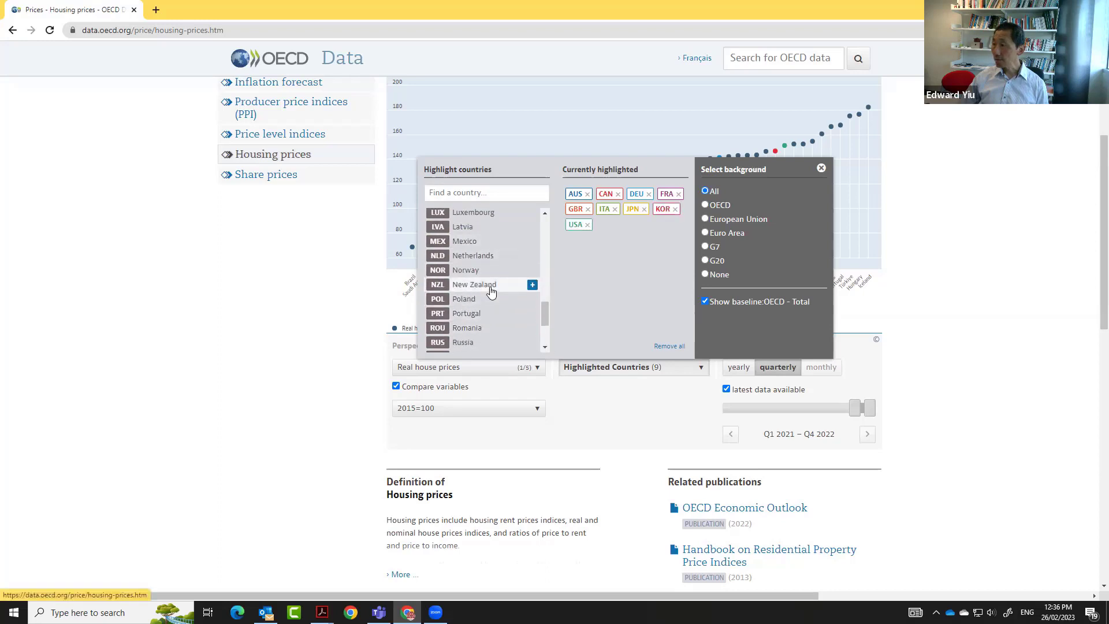
pyautogui.click(488, 285)
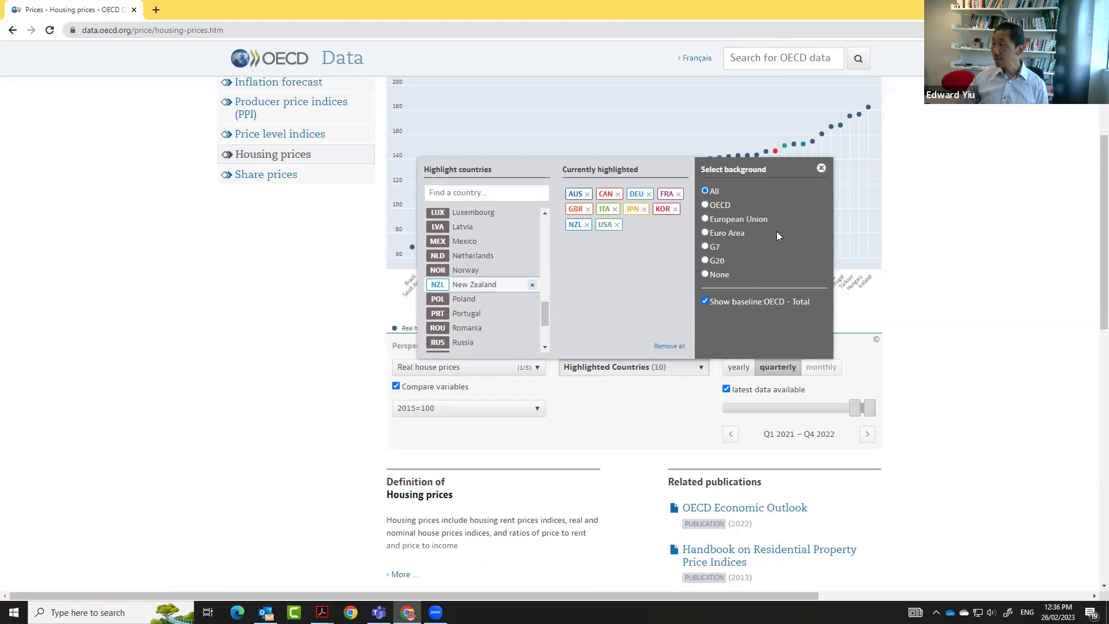
pyautogui.click(704, 301)
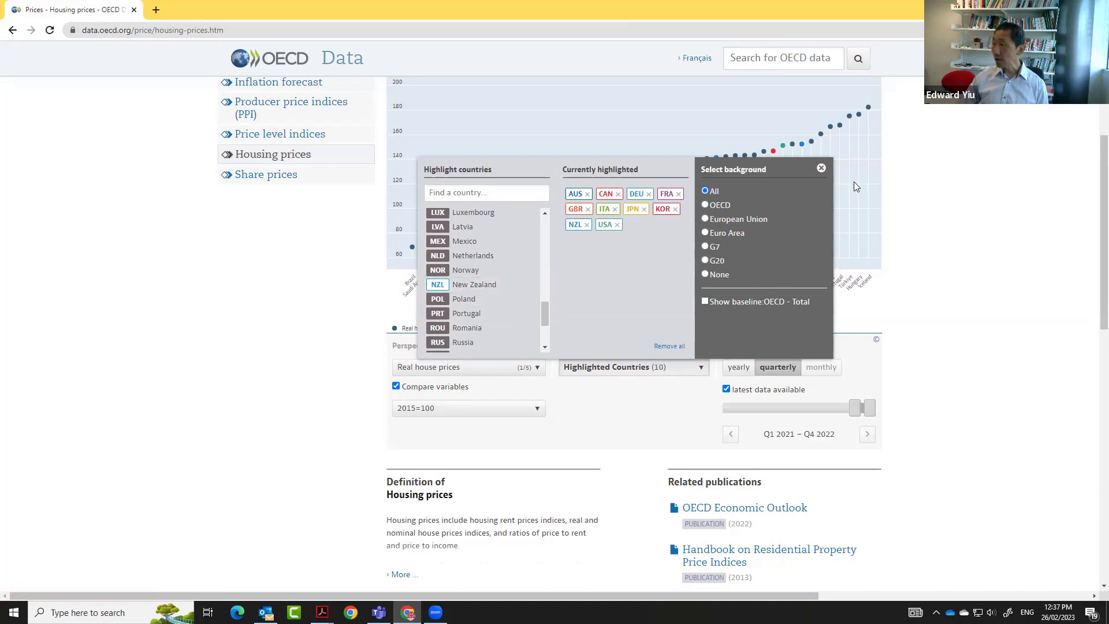
pyautogui.click(821, 168)
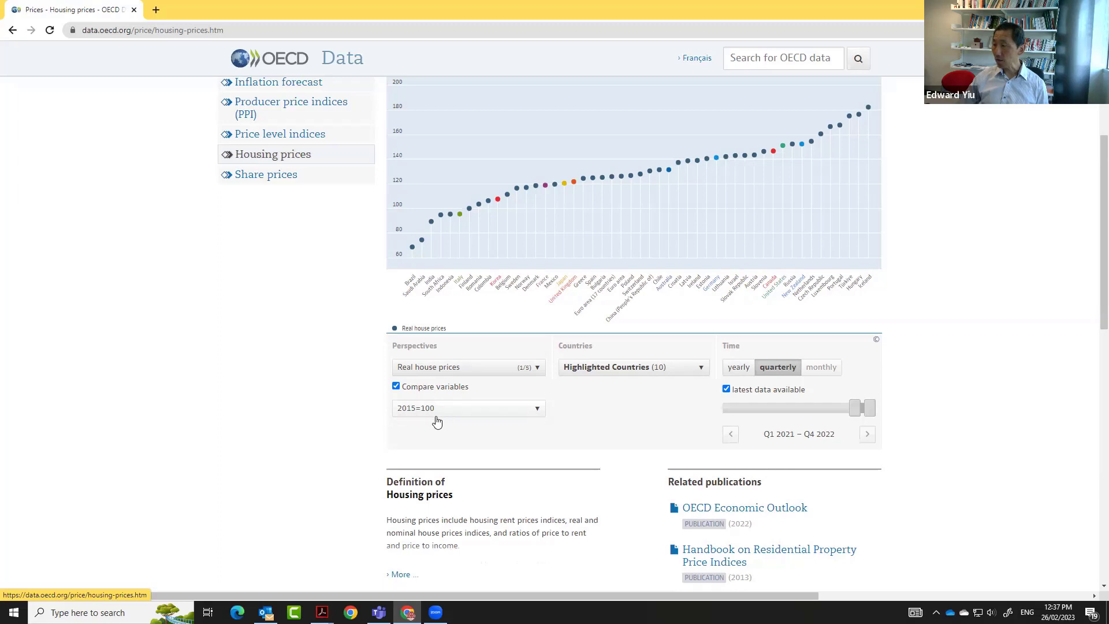
# Turn off latest data available and extend the chart's quarterly time range to Q1 2015 – Q1 2023
pyautogui.click(727, 389)
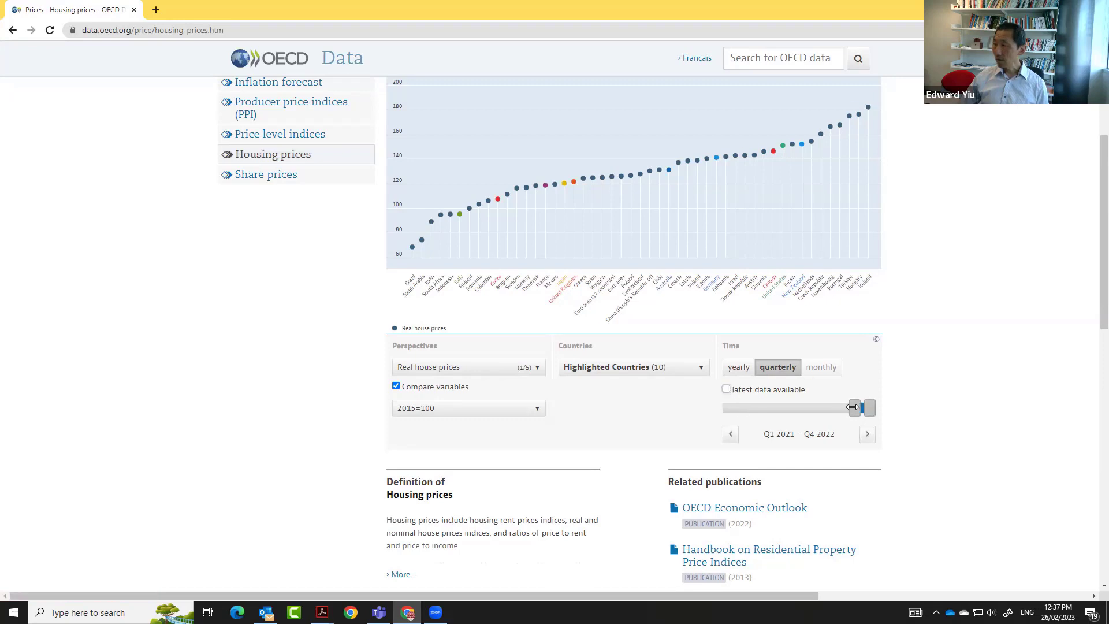
pyautogui.moveTo(853, 407)
pyautogui.mouseDown()
pyautogui.moveTo(819, 407)
pyautogui.moveTo(843, 402)
pyautogui.mouseUp()
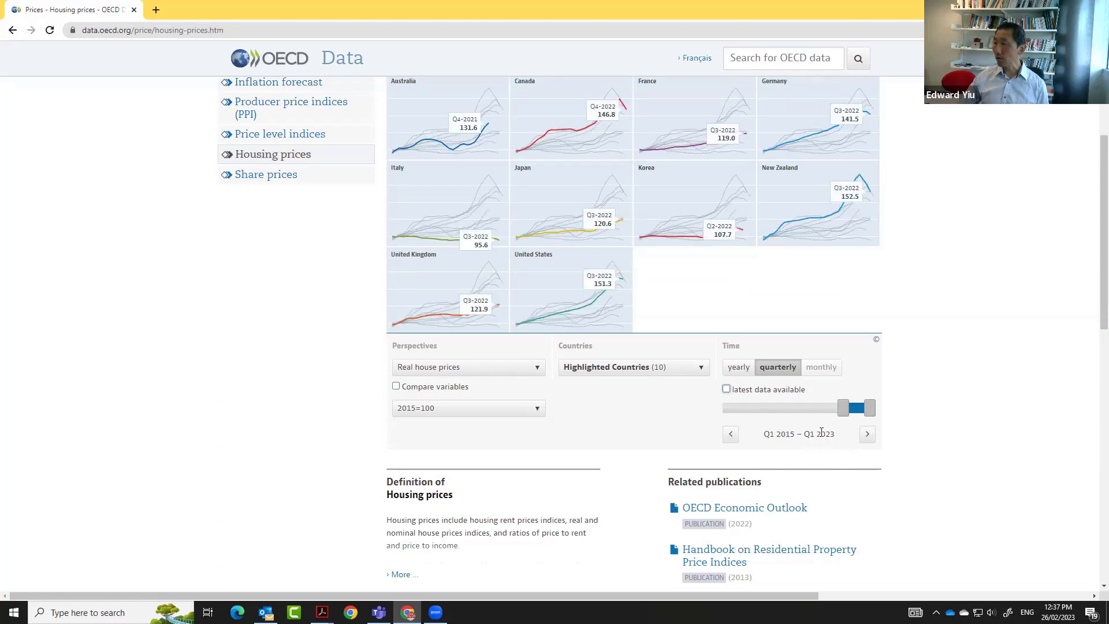
# Download only the selected housing price data as a CSV file and open it in Excel
pyautogui.scroll(1, 669, 176)
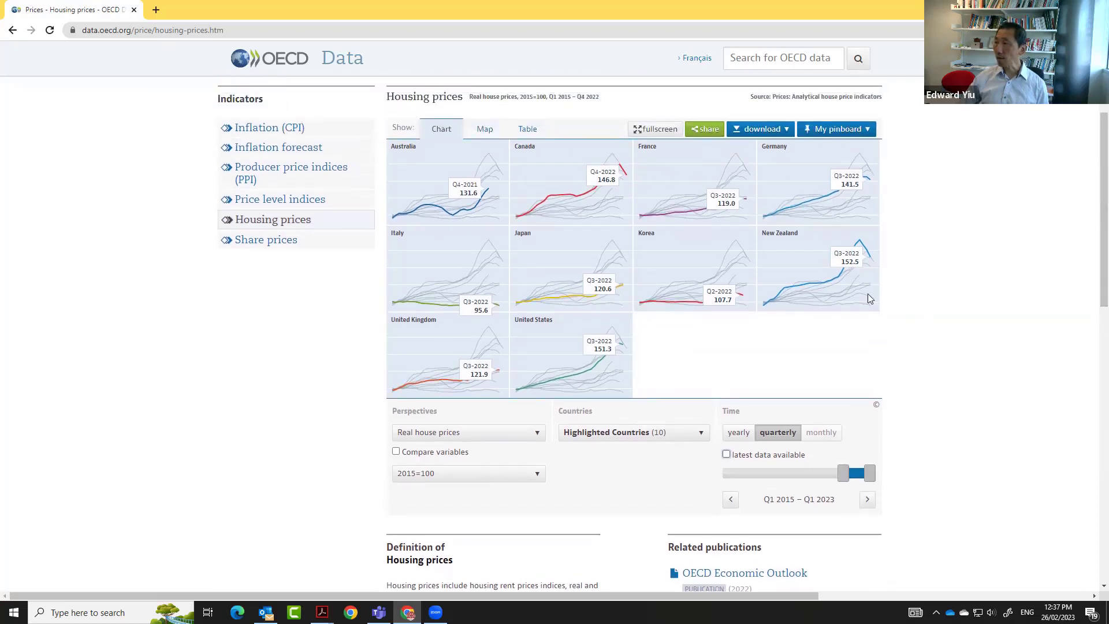
pyautogui.click(789, 133)
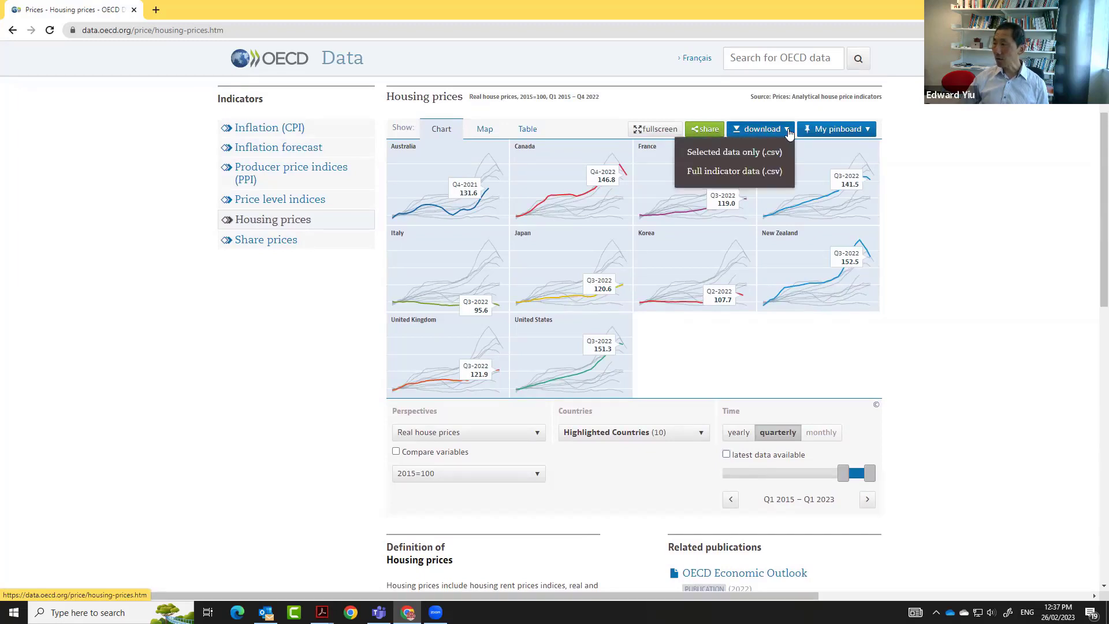
pyautogui.click(743, 154)
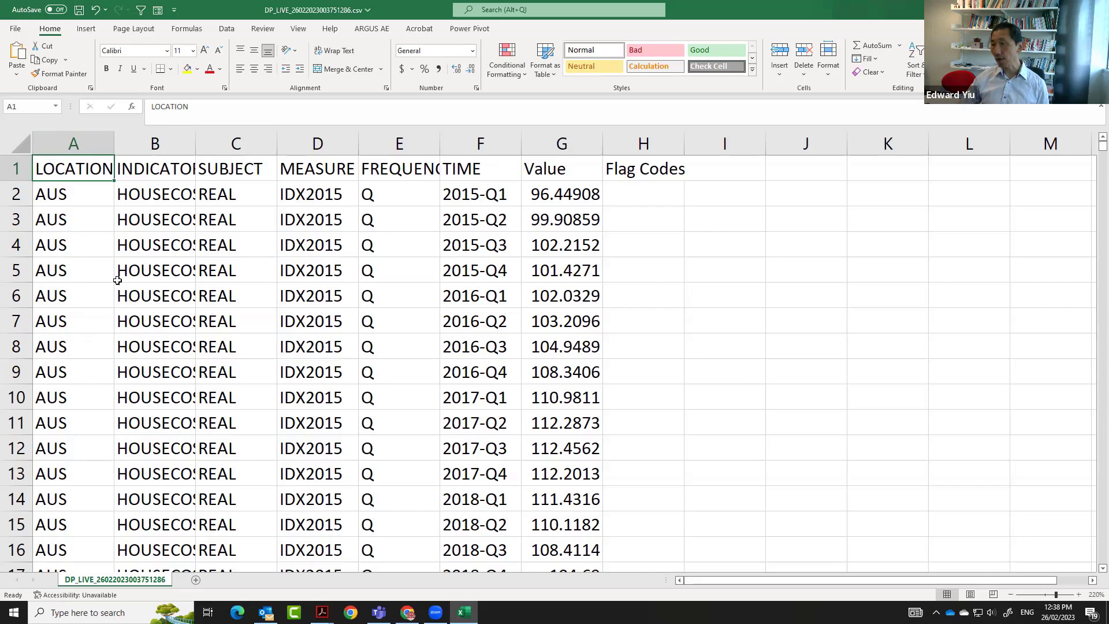
# Examine the downloaded data's indicator, subject, measure, frequency, time and value columns, and how countries are listed in the LOCATION column
pyautogui.click(152, 186)
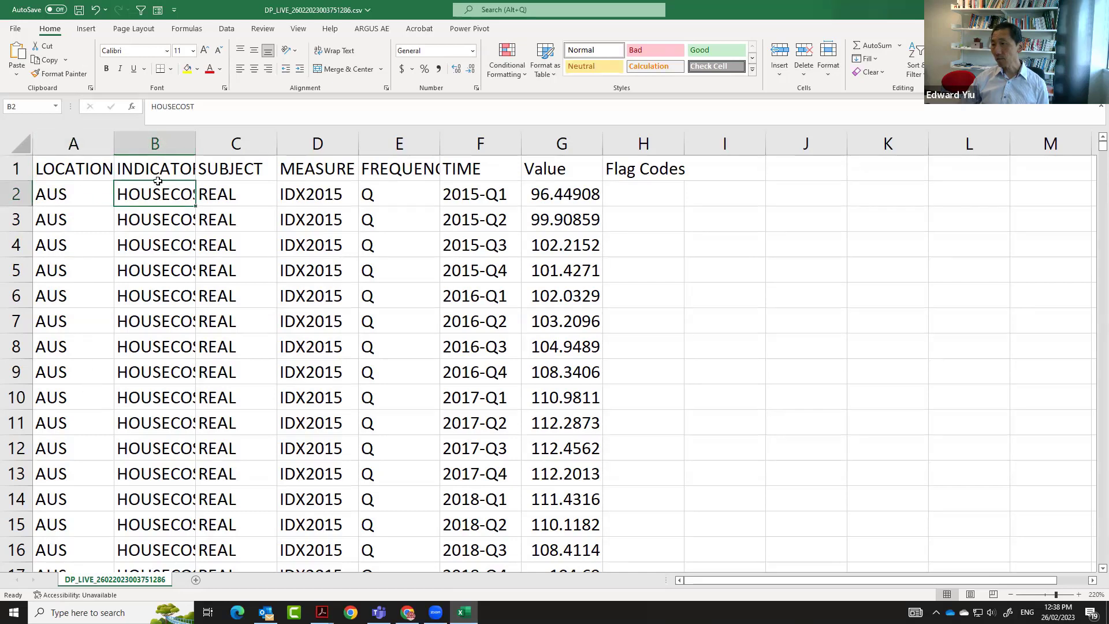
pyautogui.click(223, 198)
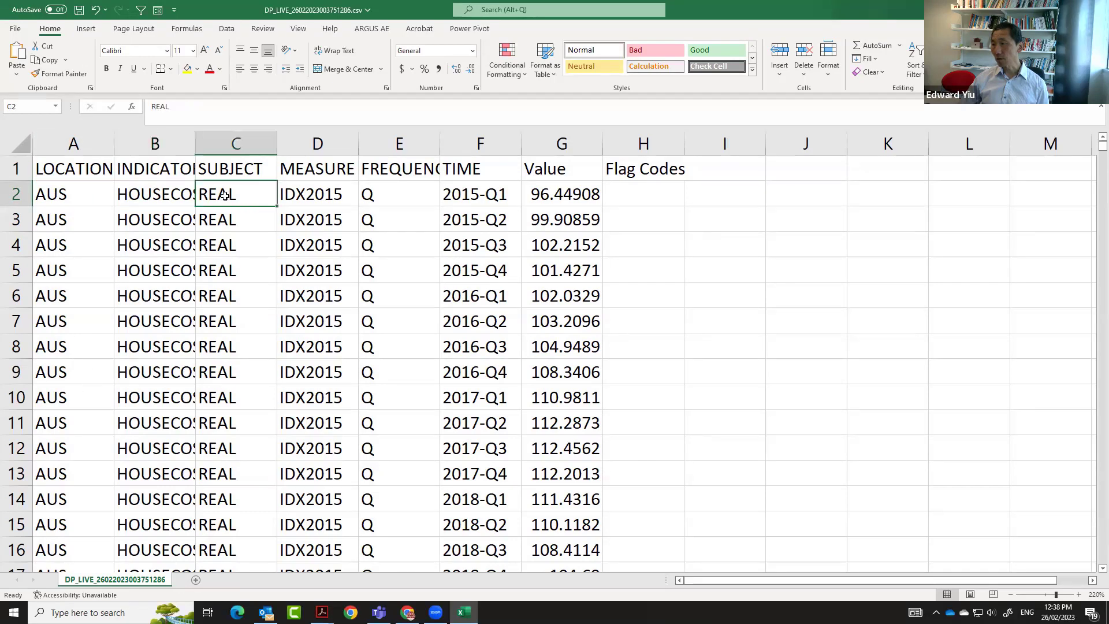
pyautogui.click(145, 192)
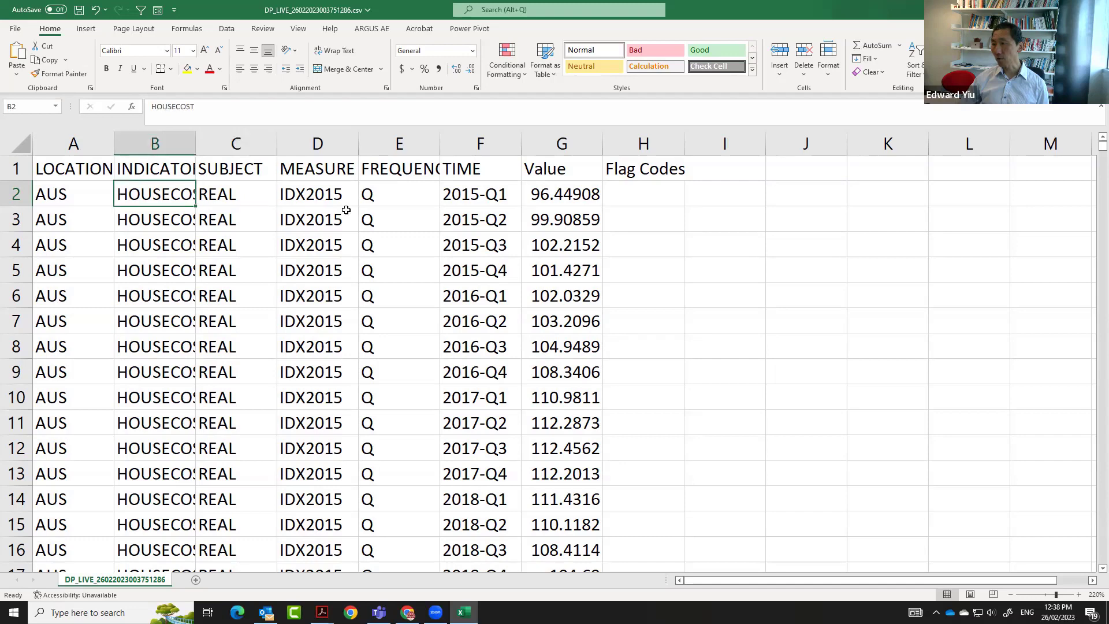
pyautogui.click(310, 194)
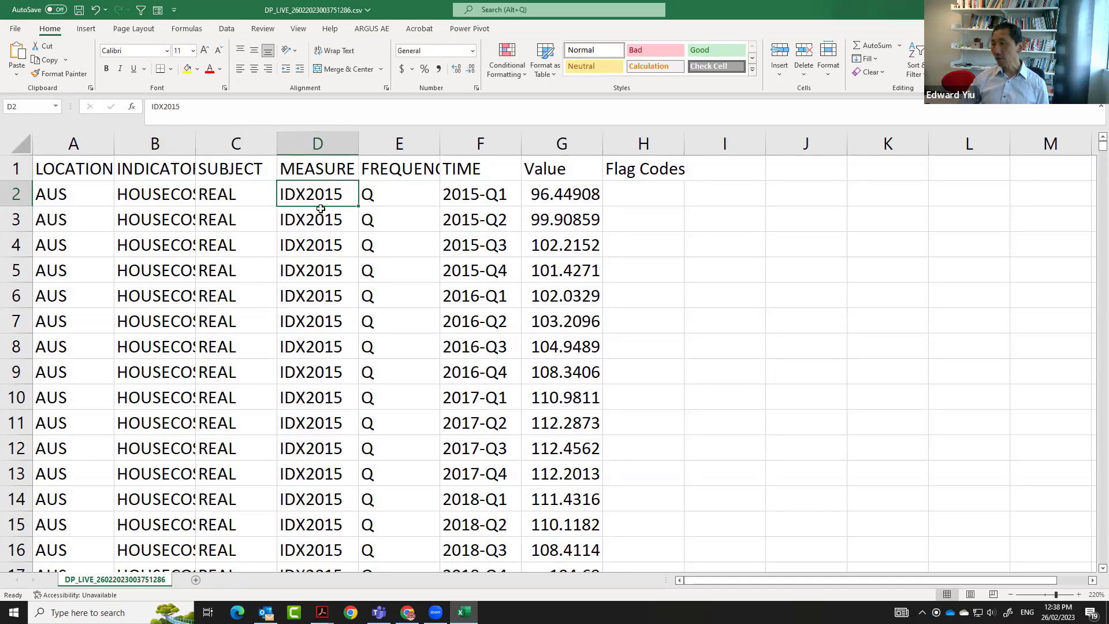
pyautogui.click(428, 195)
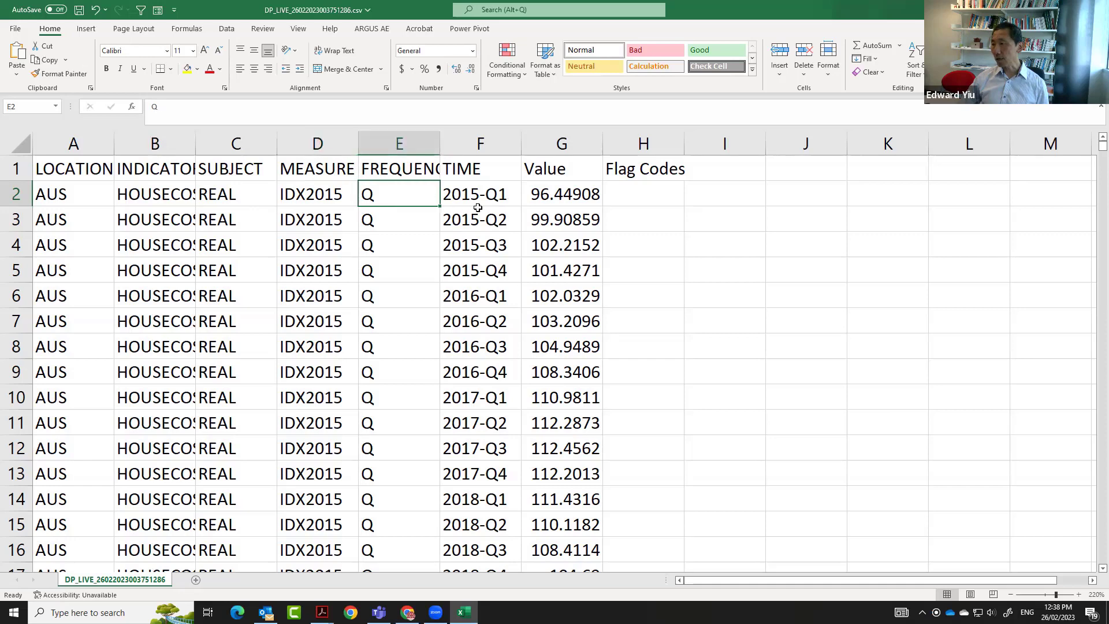
pyautogui.click(498, 199)
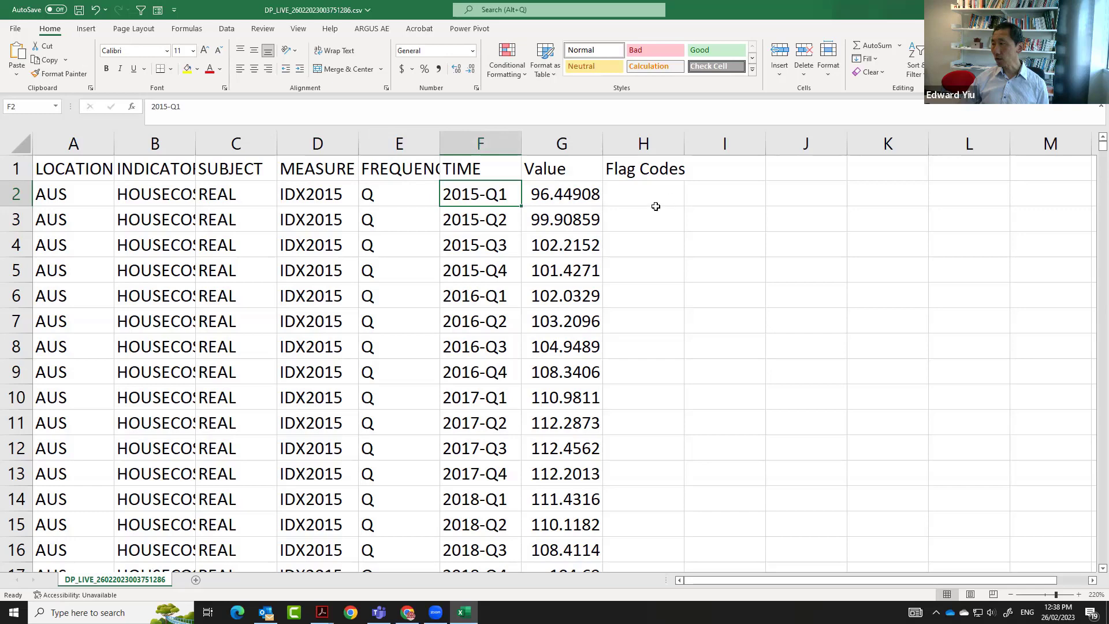
pyautogui.click(579, 196)
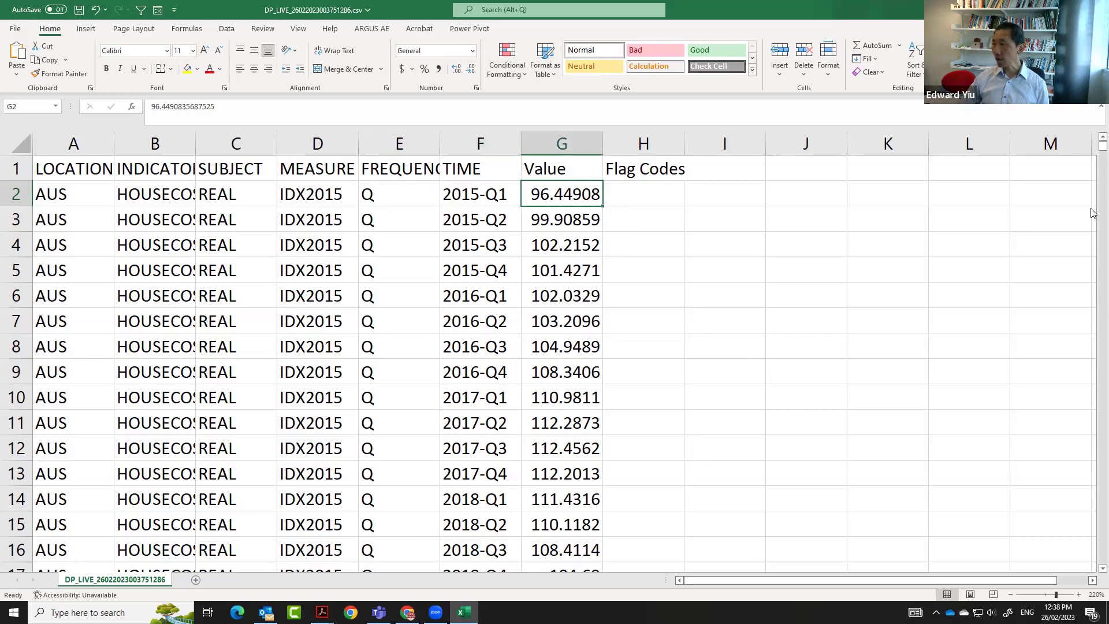
pyautogui.scroll(-10, 1093, 213)
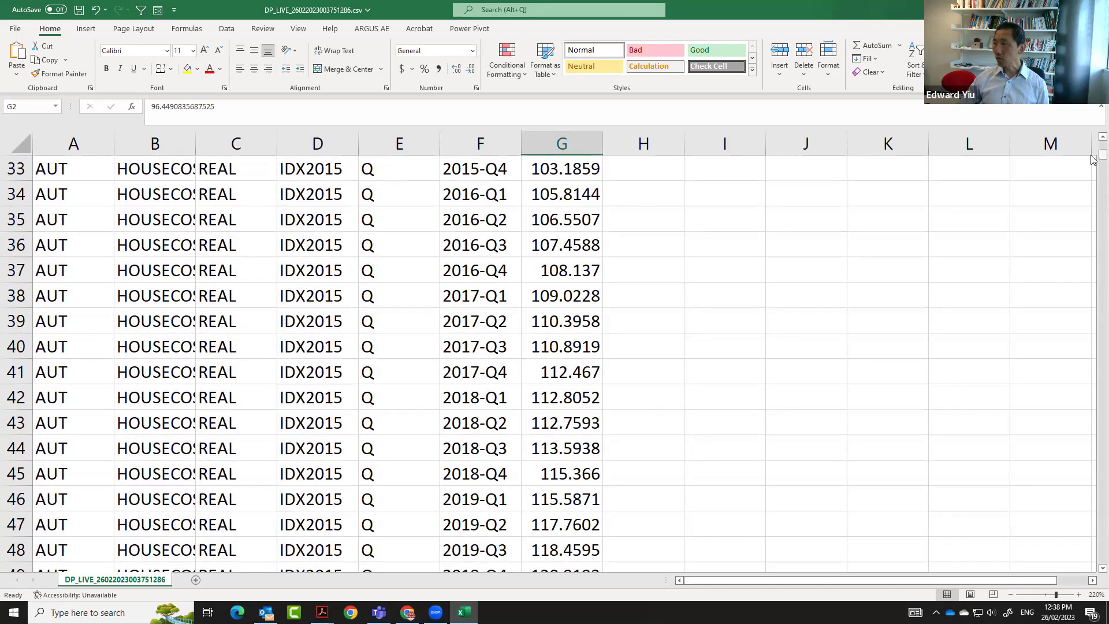
pyautogui.moveTo(1091, 160); pyautogui.dragTo(1093, 175)
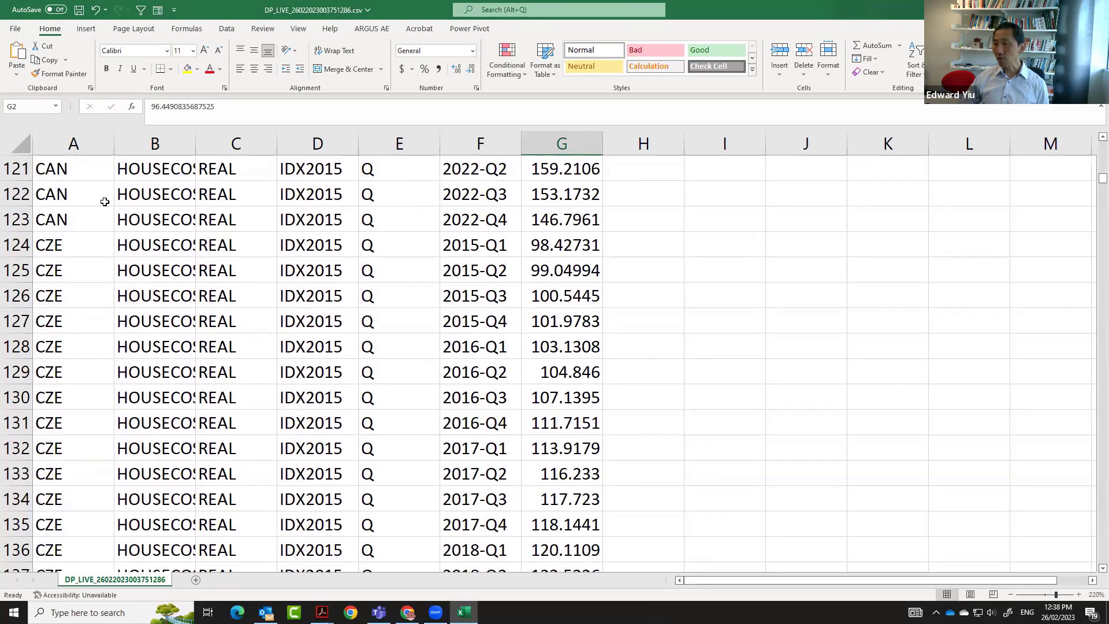
pyautogui.click(69, 169)
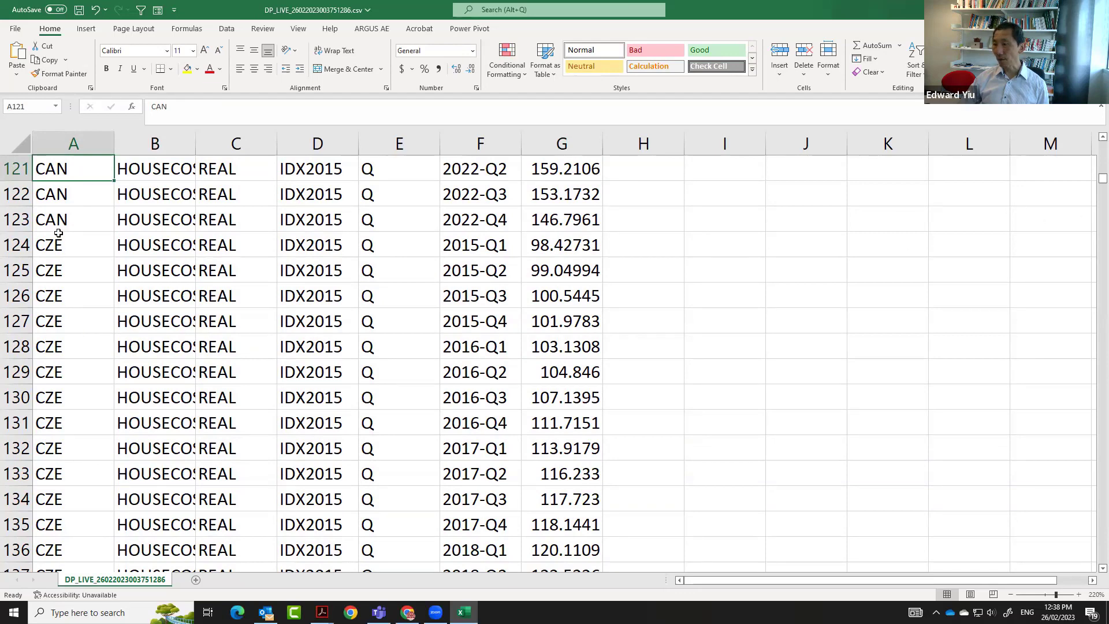
# Convert the downloaded housing price data in A1:H1549 into a table with headers
pyautogui.moveTo(1102, 178); pyautogui.dragTo(1090, 233)
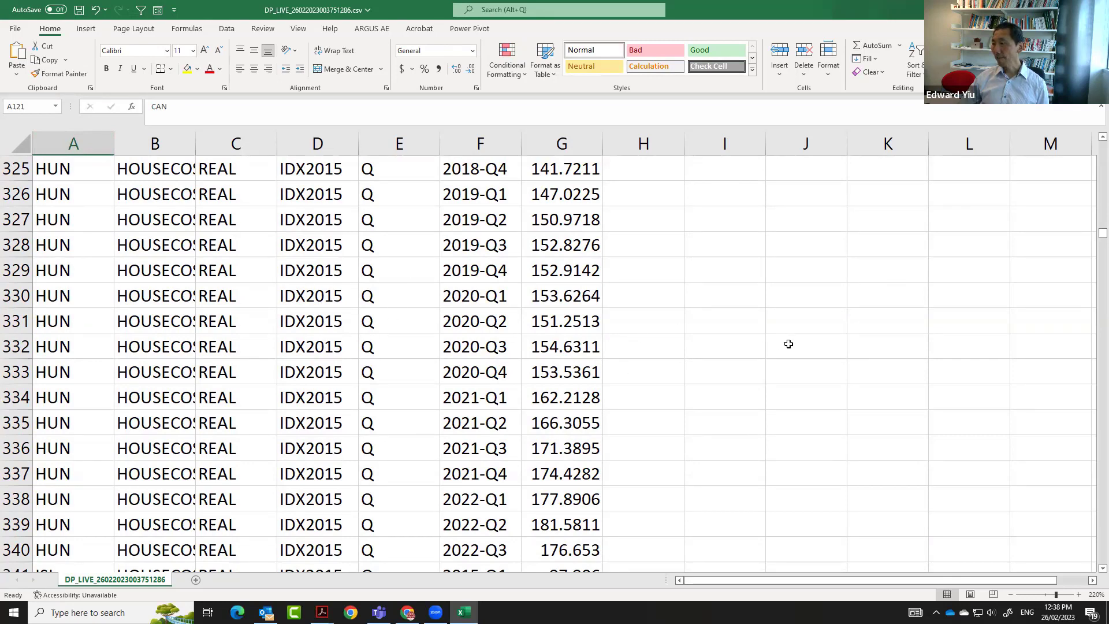
pyautogui.moveTo(1094, 236); pyautogui.dragTo(1092, 141)
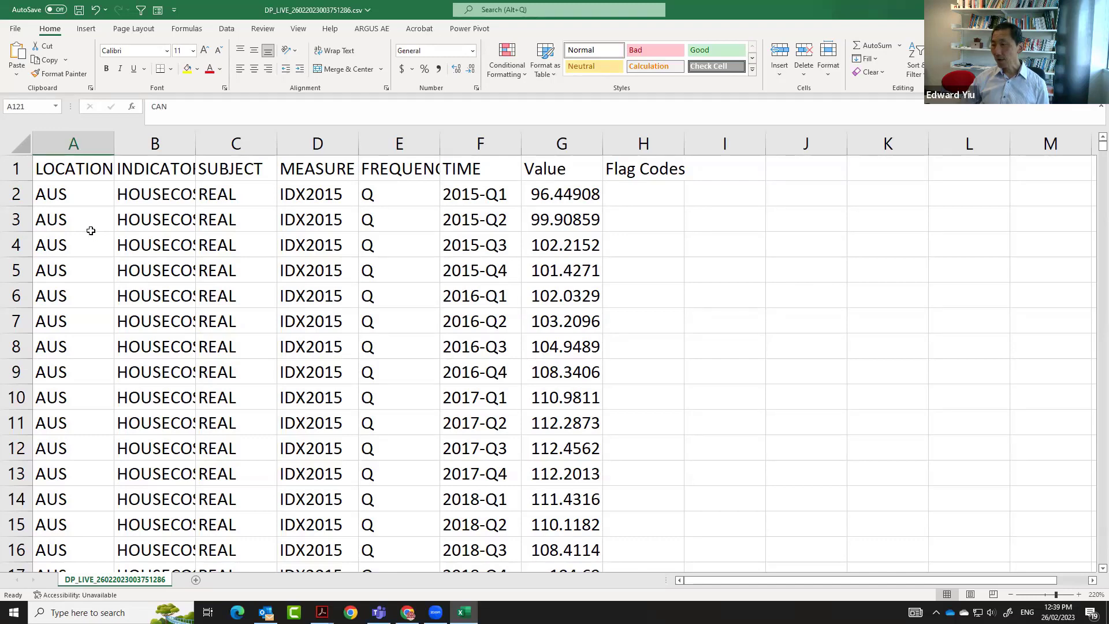
pyautogui.click(69, 173)
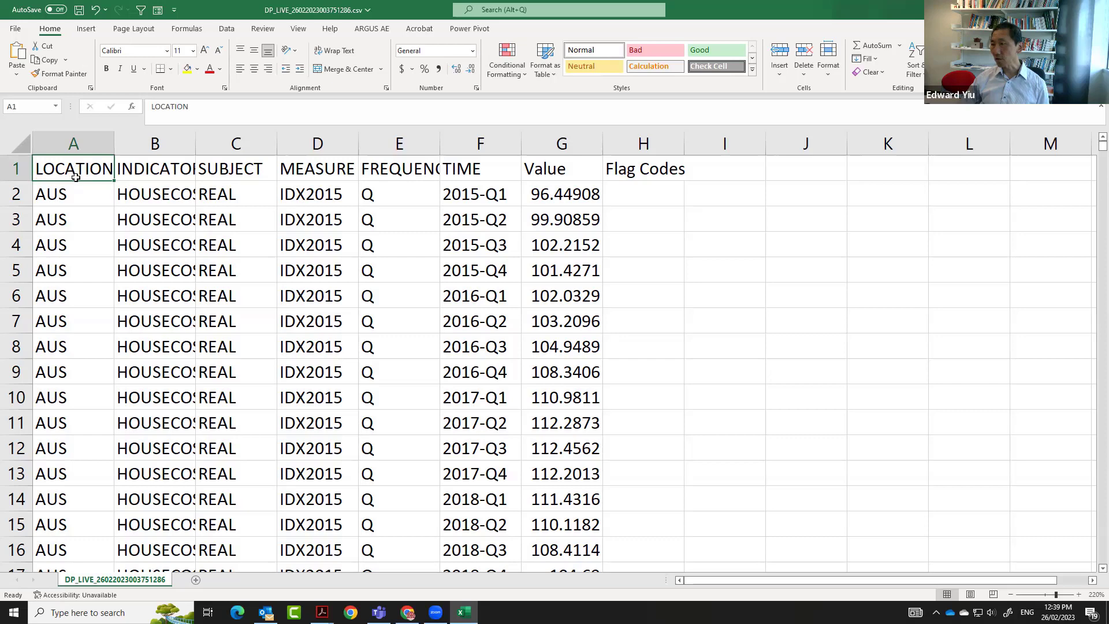
pyautogui.click(88, 30)
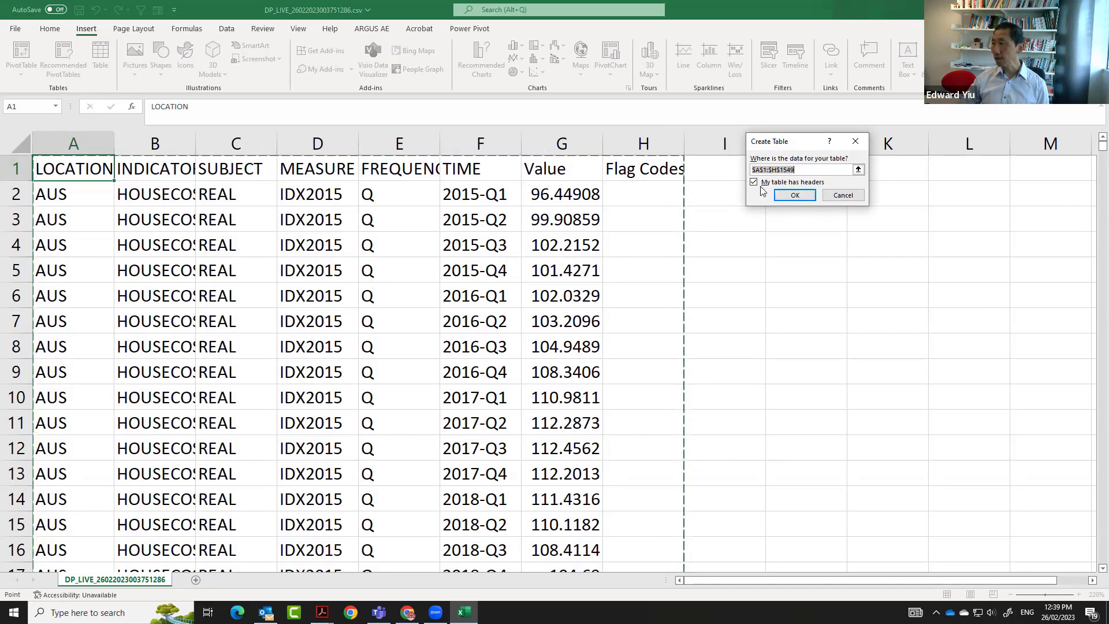
pyautogui.click(794, 196)
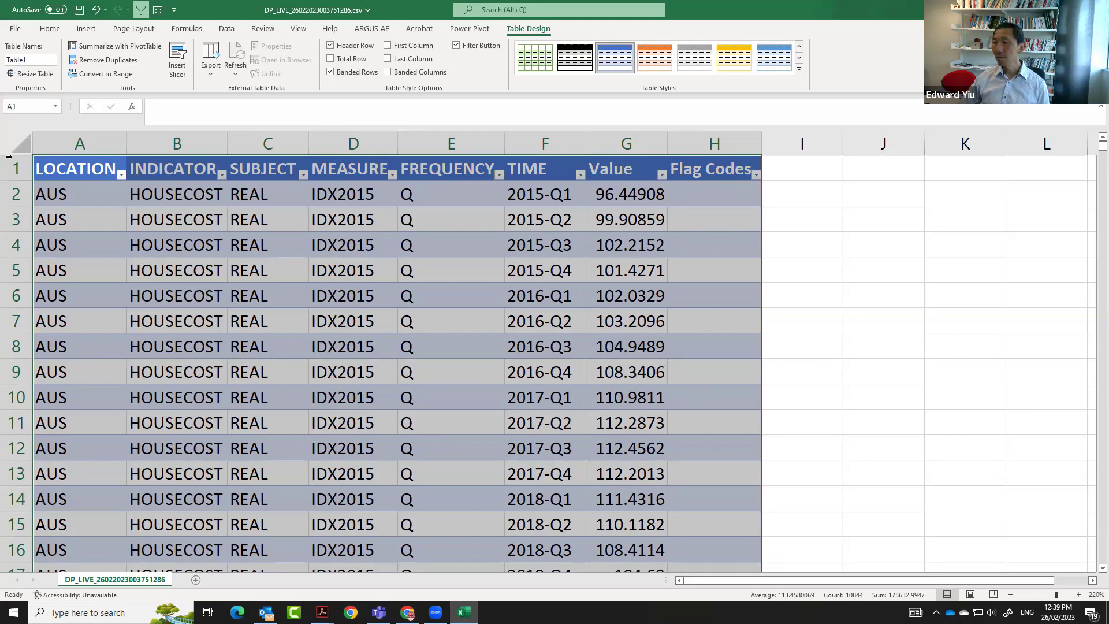
# Insert a PivotTable based on Table1 in a new worksheet
pyautogui.click(87, 29)
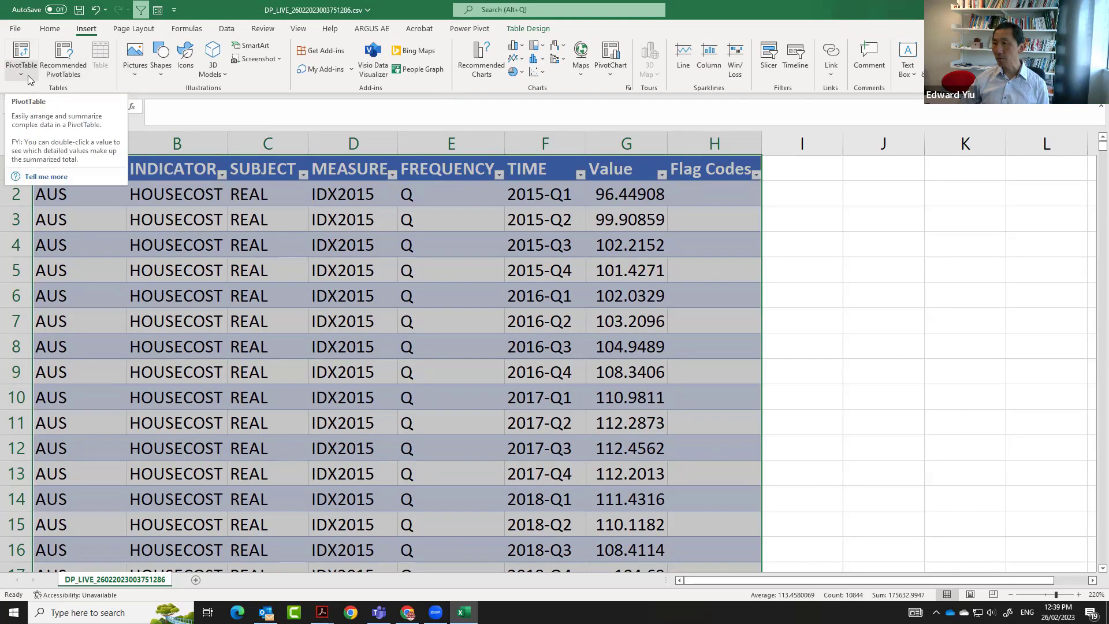
pyautogui.click(24, 72)
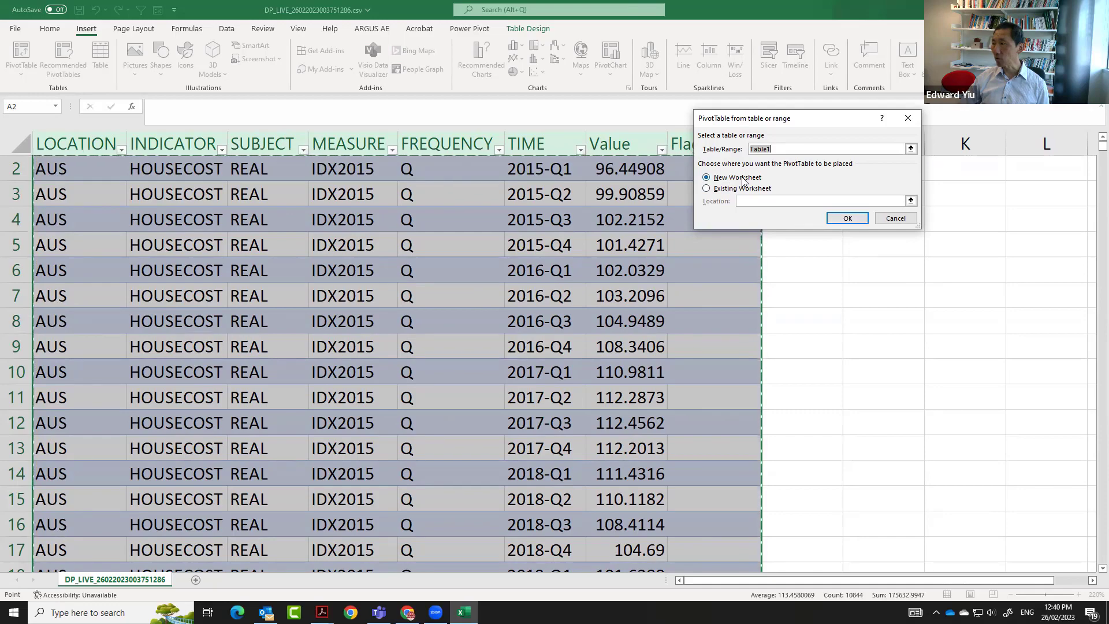
pyautogui.click(847, 218)
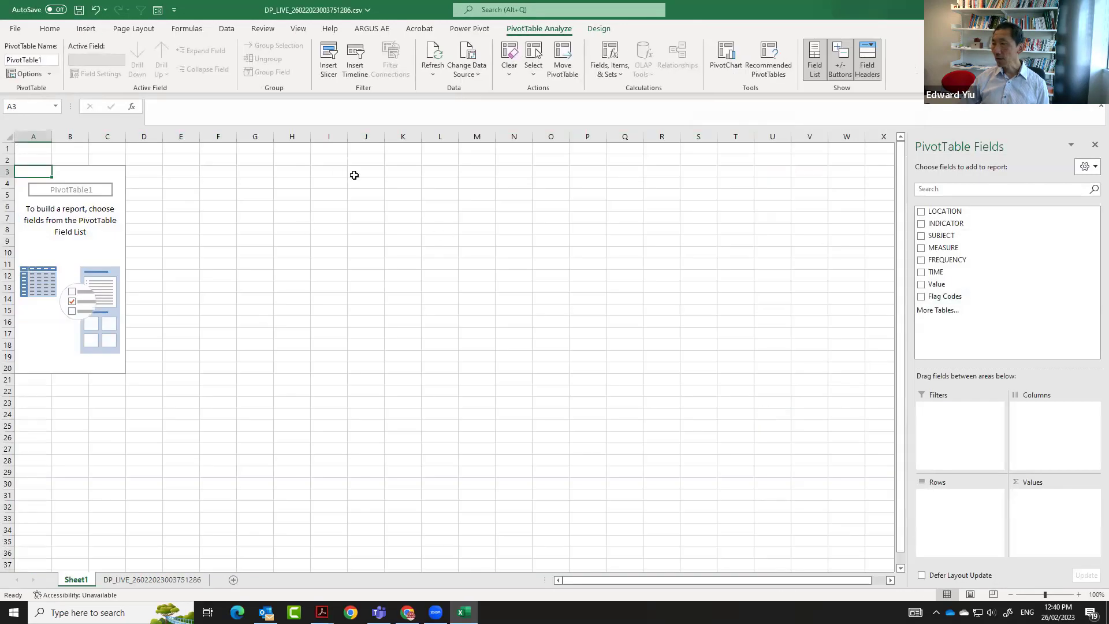
# Lay out the PivotTable with LOCATION as columns, TIME as rows and Value as the summarized values
pyautogui.click(1049, 594)
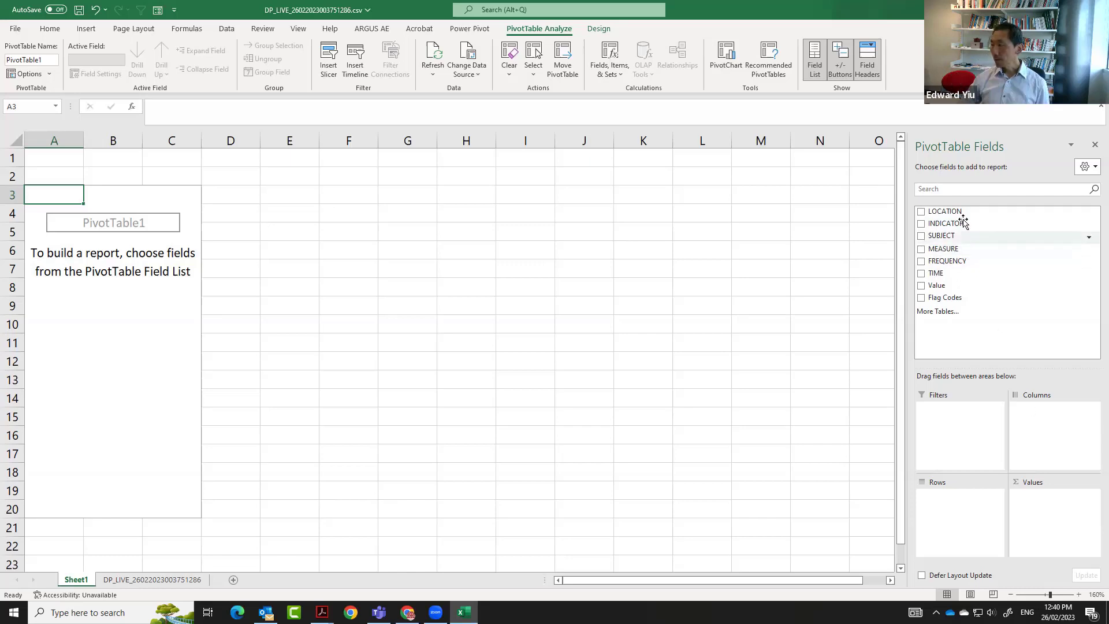
pyautogui.moveTo(954, 211); pyautogui.dragTo(1054, 418)
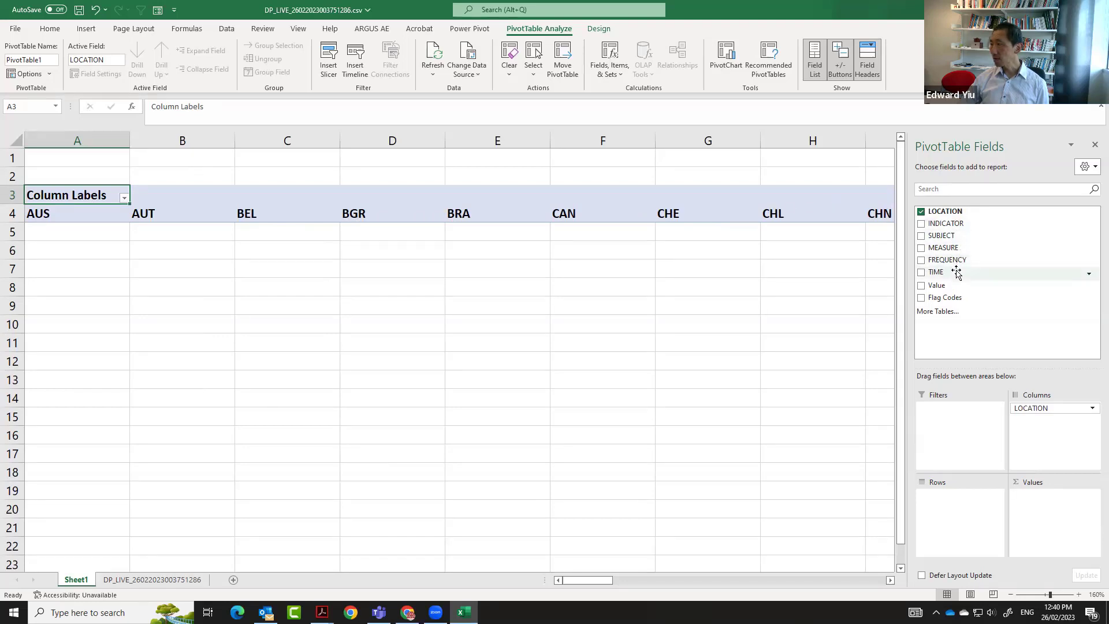
pyautogui.moveTo(956, 273); pyautogui.dragTo(959, 508)
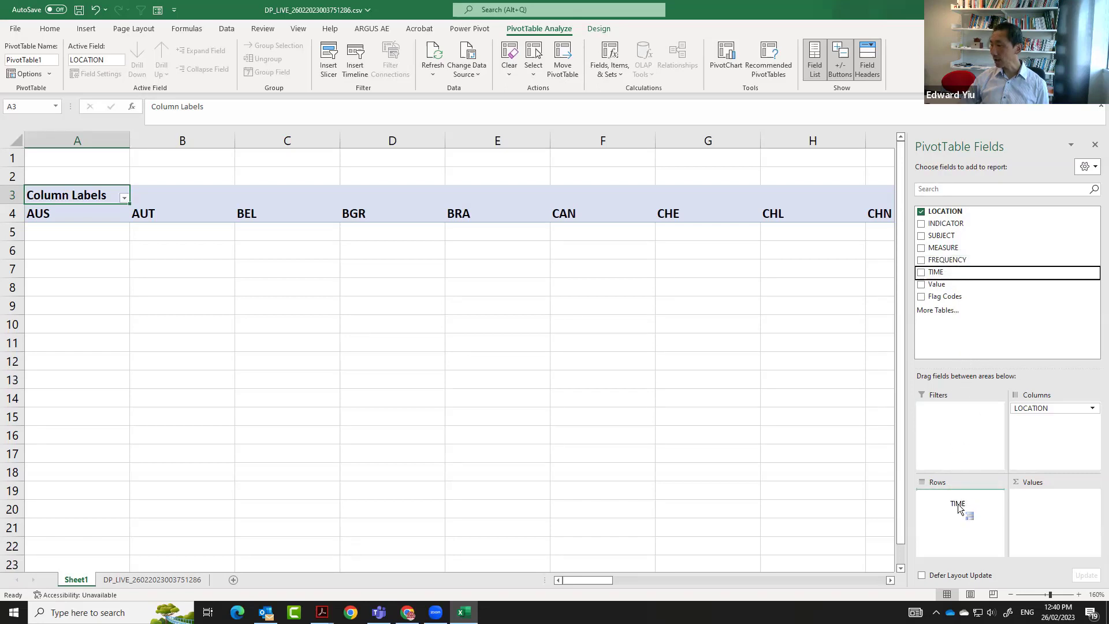
pyautogui.moveTo(958, 507); pyautogui.dragTo(954, 511)
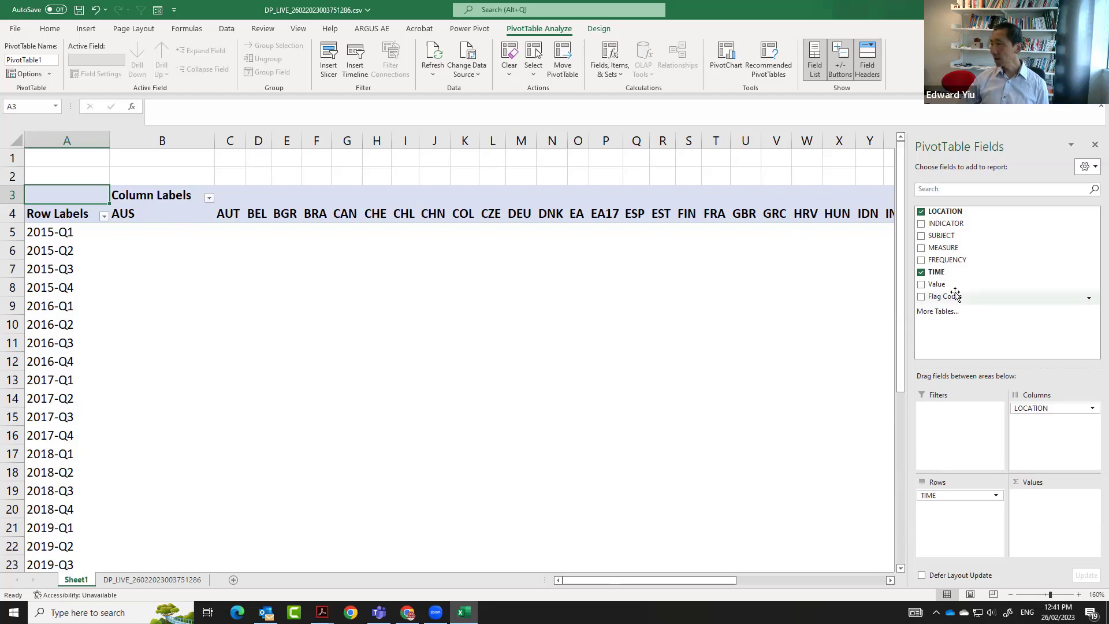
pyautogui.moveTo(943, 286); pyautogui.dragTo(1048, 503)
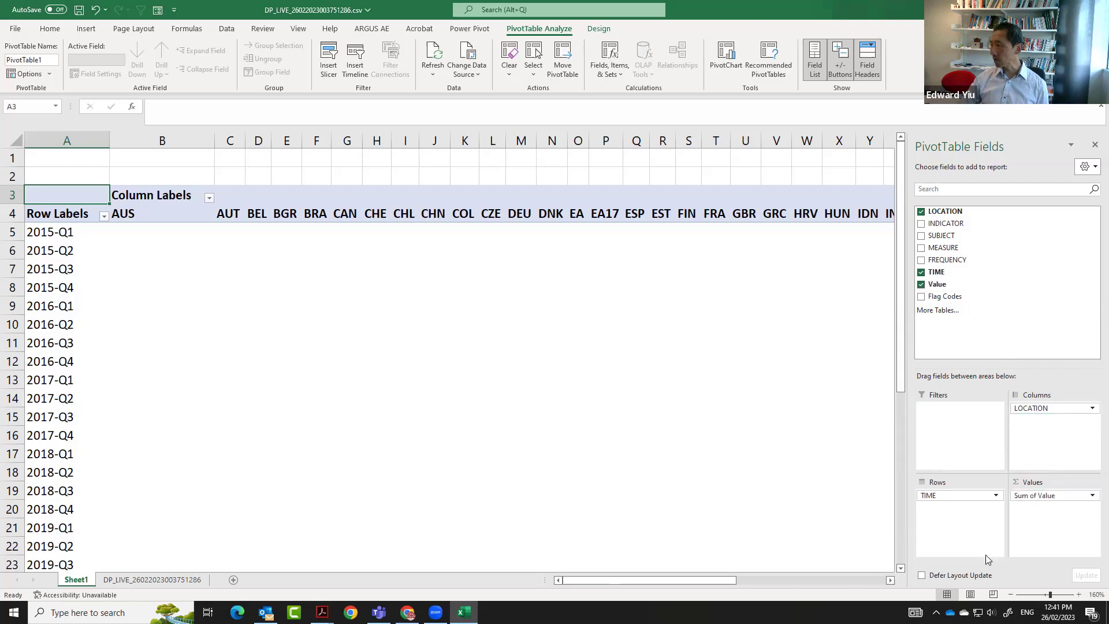
# Summarize the PivotTable's Value field by Average and format it as Number with 2 decimal places
pyautogui.click(1092, 497)
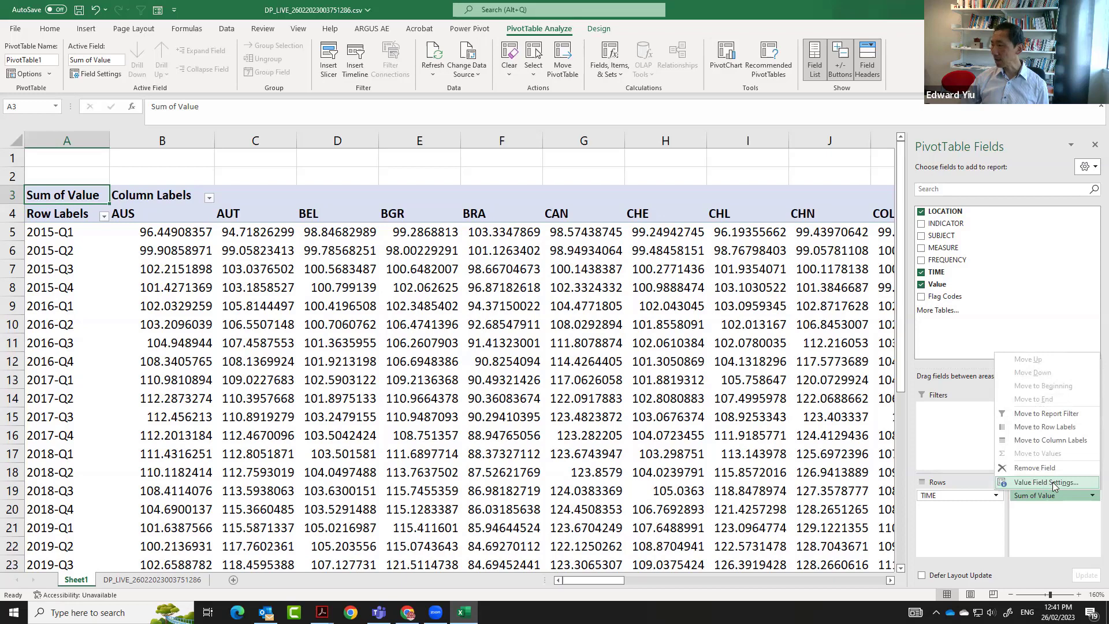
pyautogui.click(1051, 483)
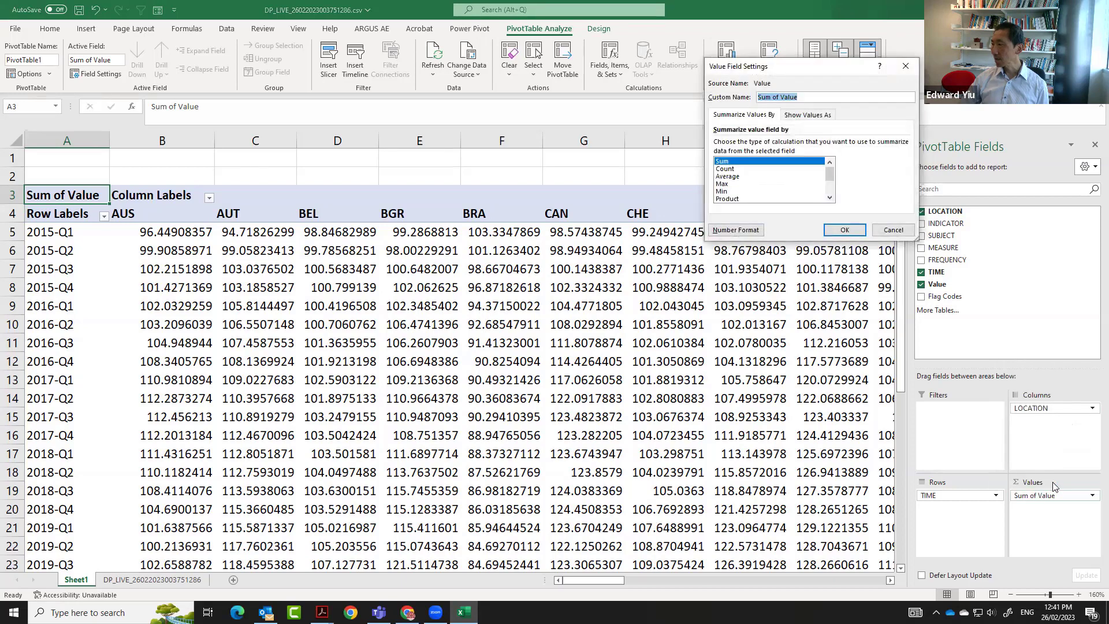
pyautogui.click(732, 176)
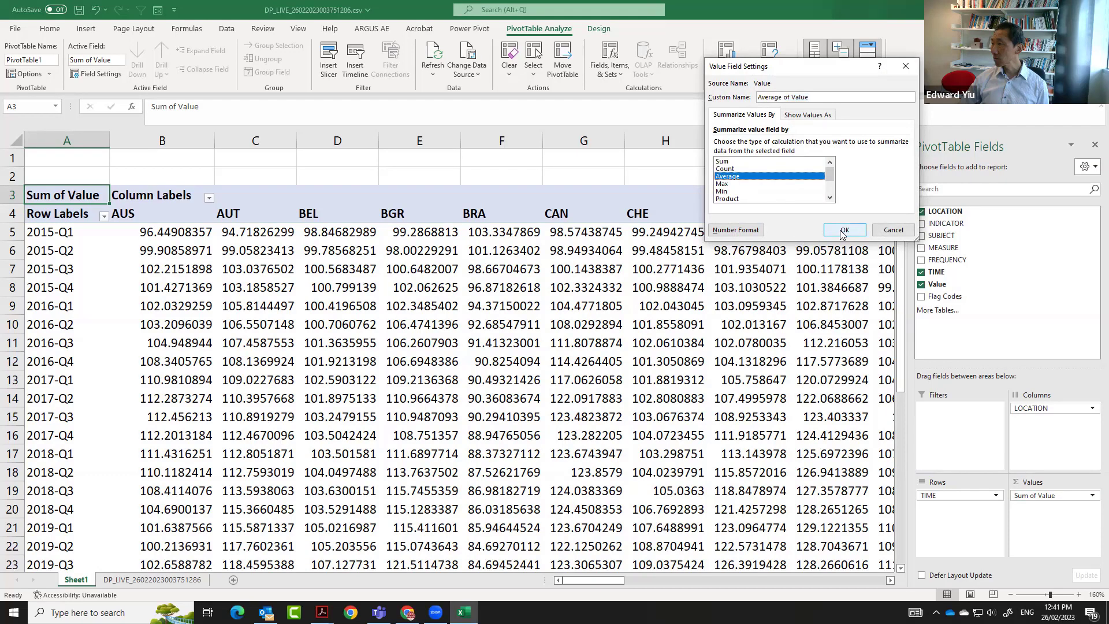
pyautogui.click(745, 231)
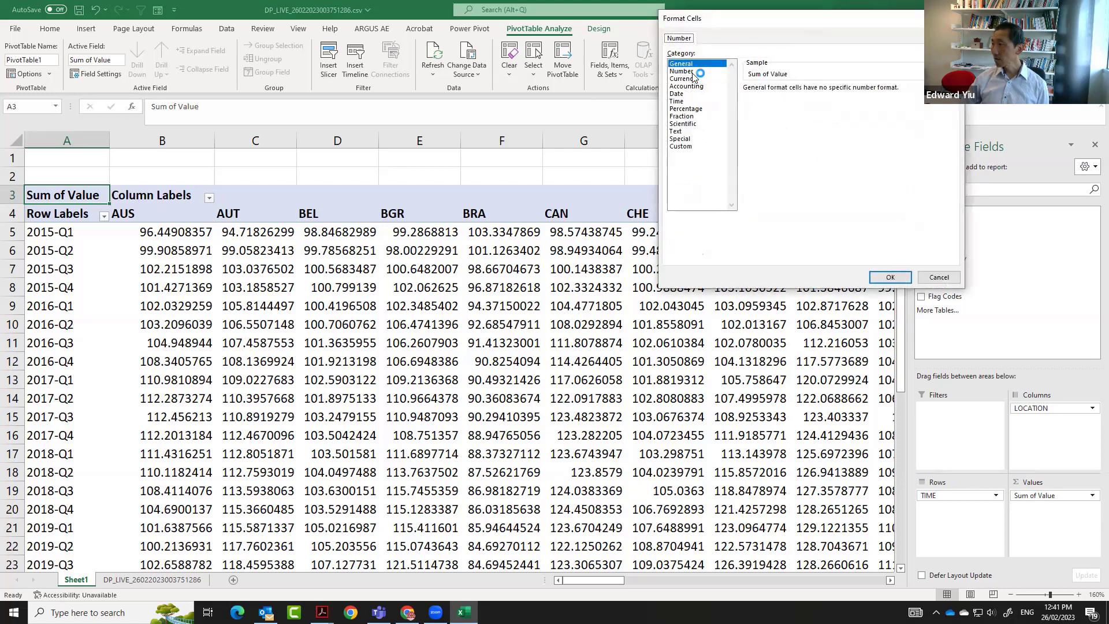
pyautogui.click(693, 71)
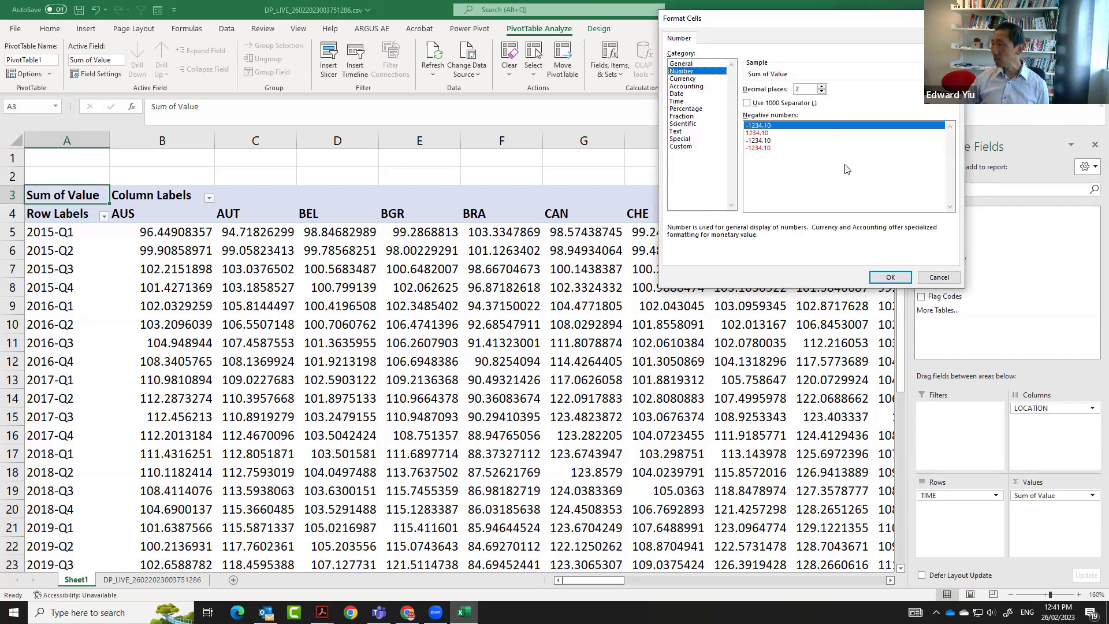
pyautogui.click(892, 278)
pyautogui.click(849, 229)
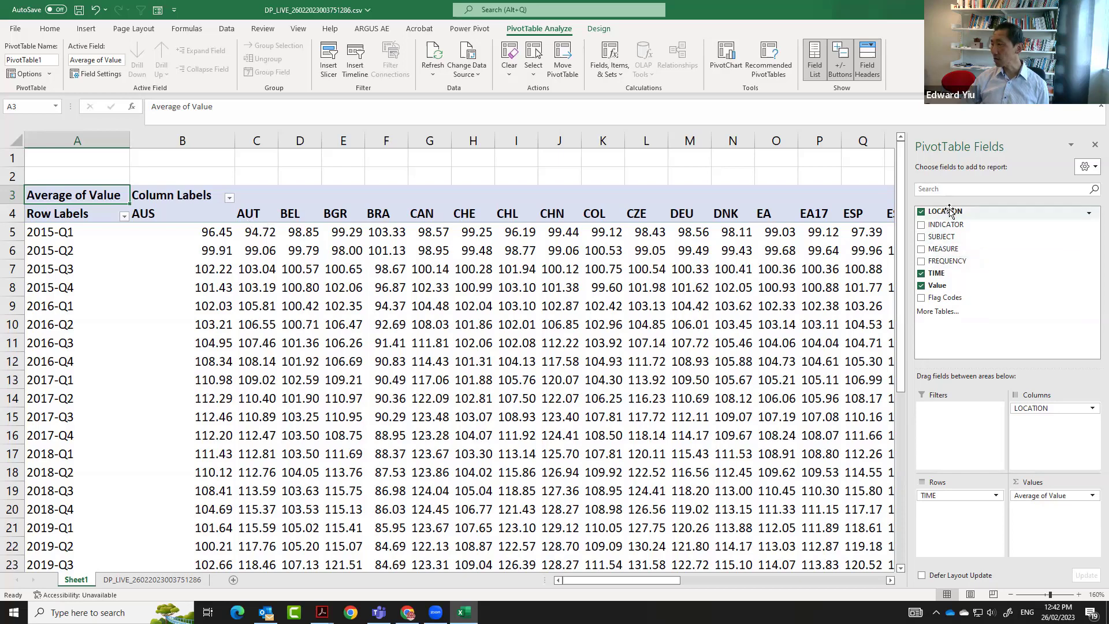
# Make LOCATION the report filter, allow multiple items, clear all countries and select AUS and CAN
pyautogui.moveTo(945, 211); pyautogui.dragTo(956, 417)
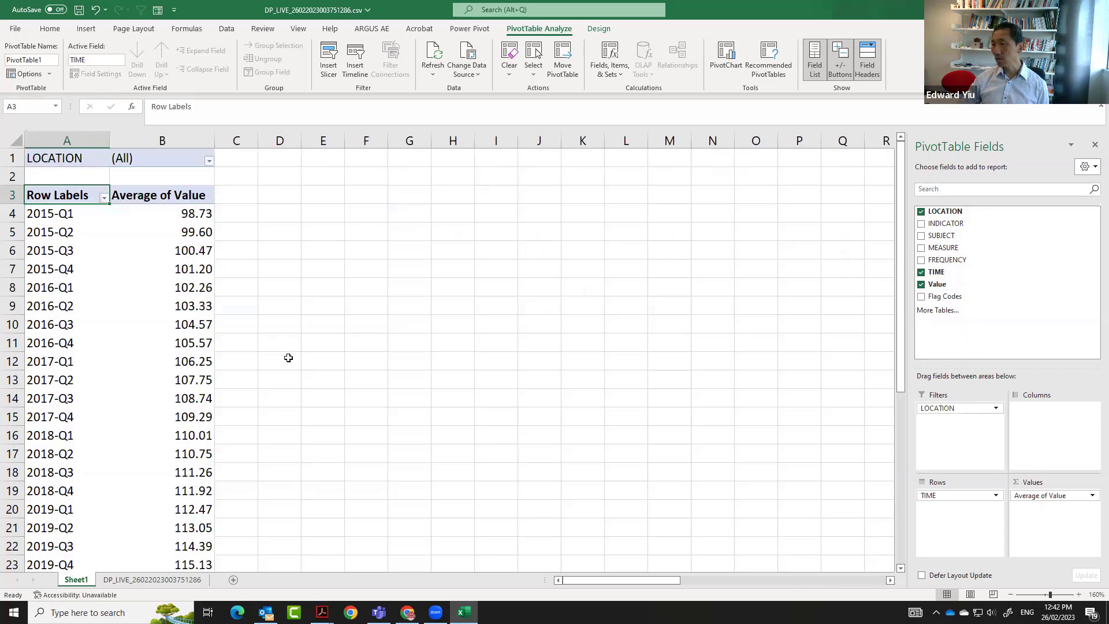
pyautogui.click(208, 161)
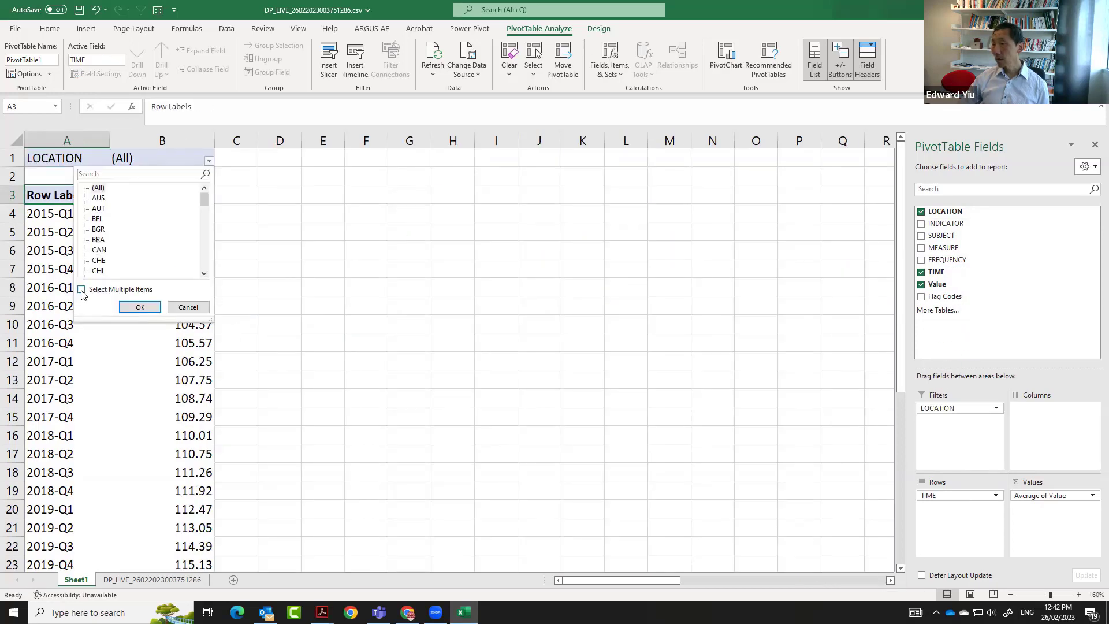
pyautogui.click(82, 290)
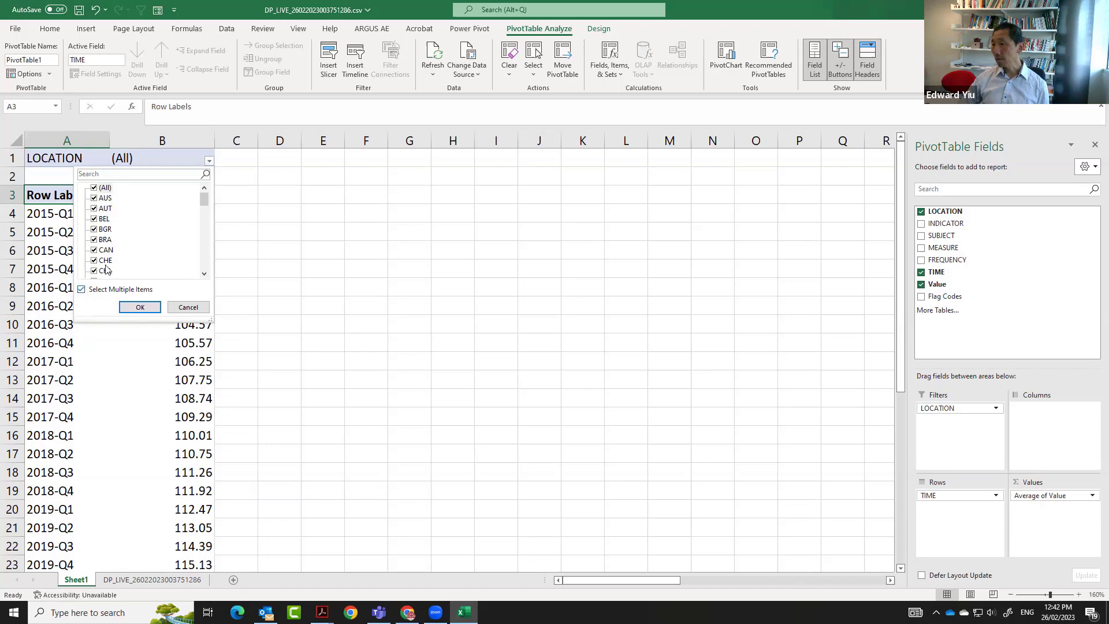
pyautogui.click(94, 189)
pyautogui.click(94, 199)
pyautogui.click(94, 251)
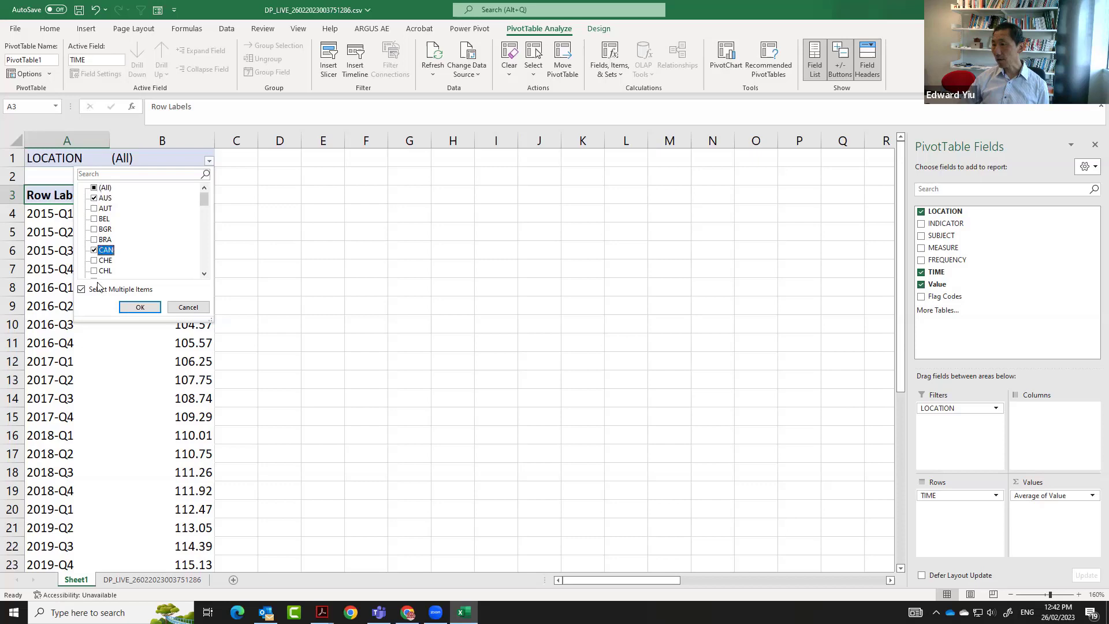
# Add DEU, FRA, GBR, ITA, JPN, KOR and NZL to the LOCATION filter selection and apply it
pyautogui.click(205, 273)
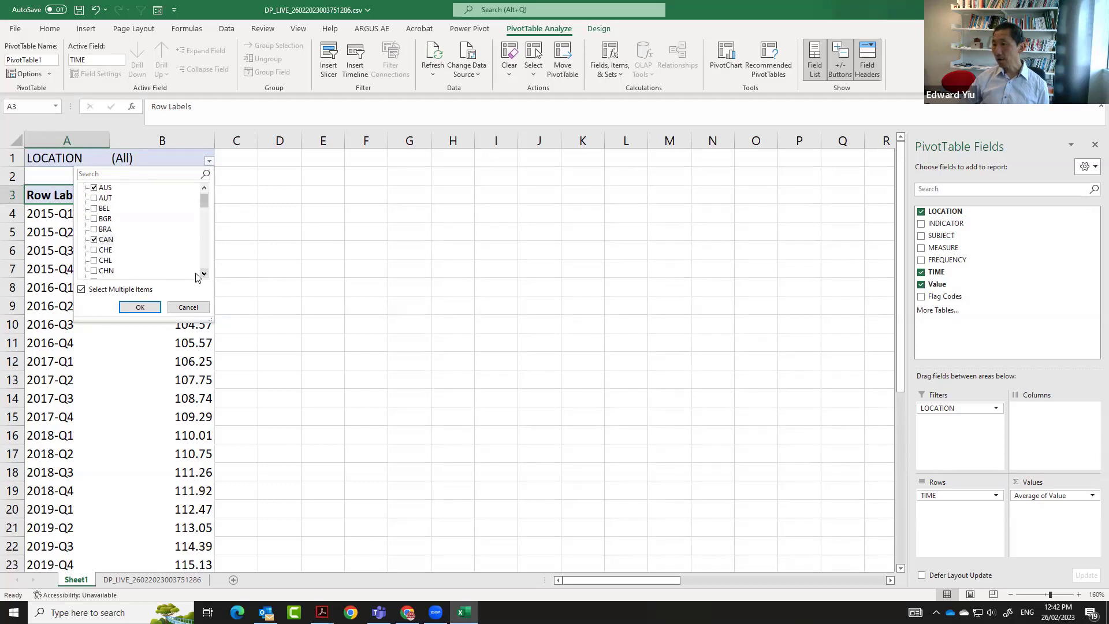
pyautogui.scroll(-4, 93, 267)
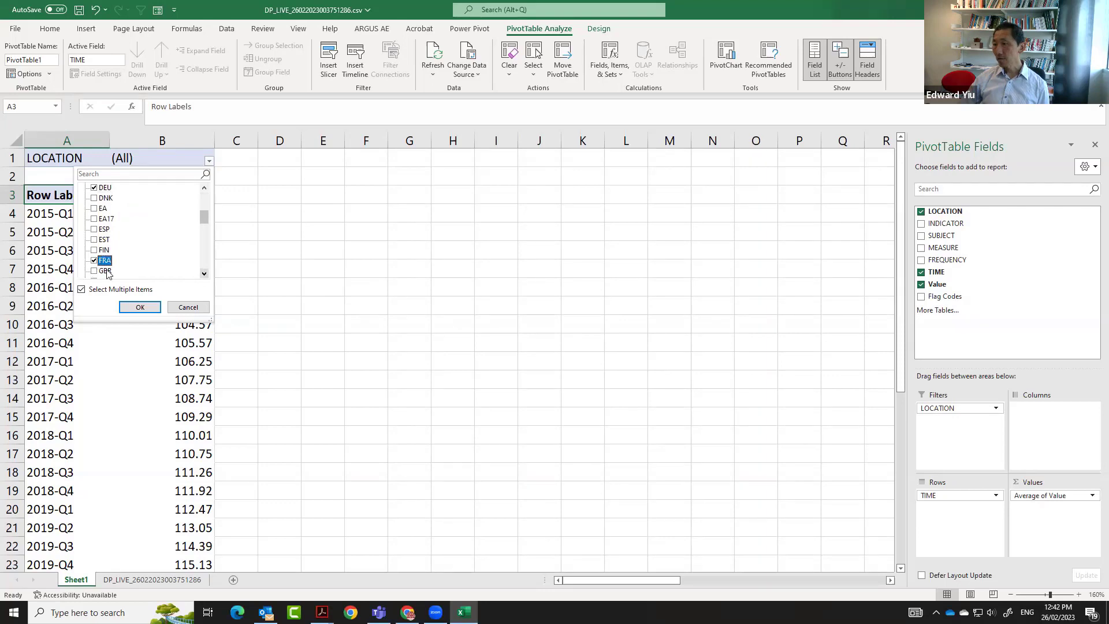
pyautogui.click(103, 271)
pyautogui.click(205, 273)
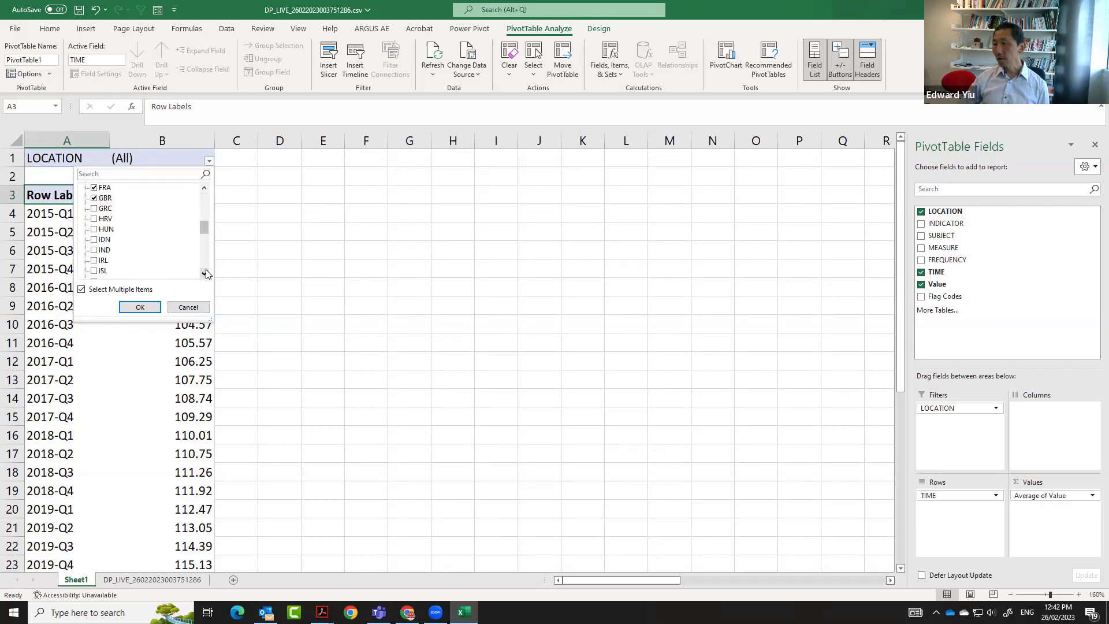
pyautogui.click(205, 272)
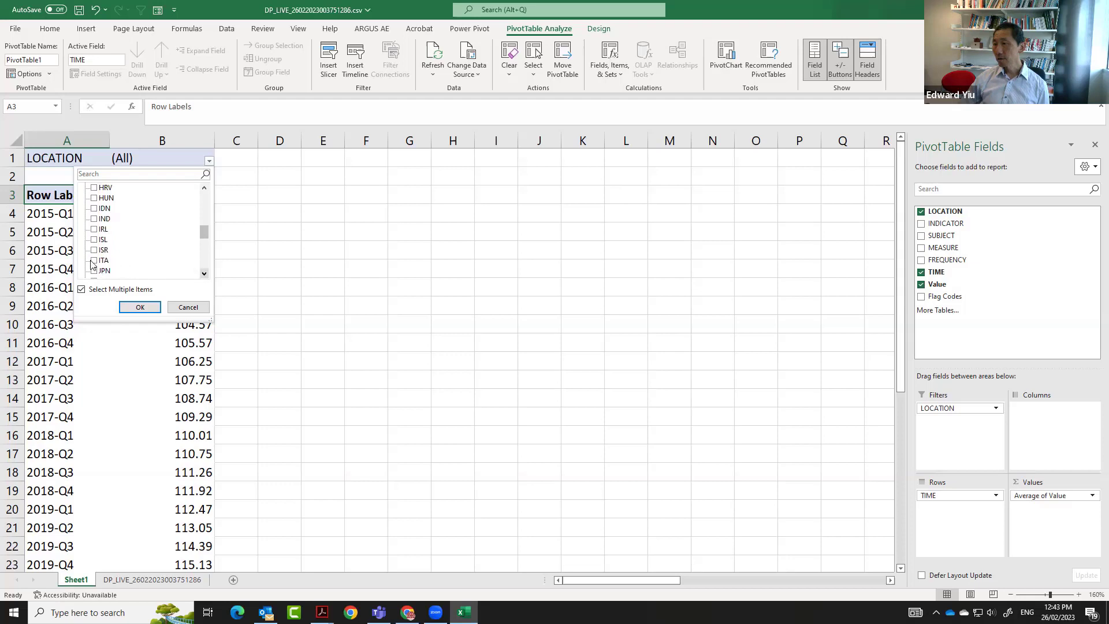
pyautogui.click(204, 275)
pyautogui.click(204, 275)
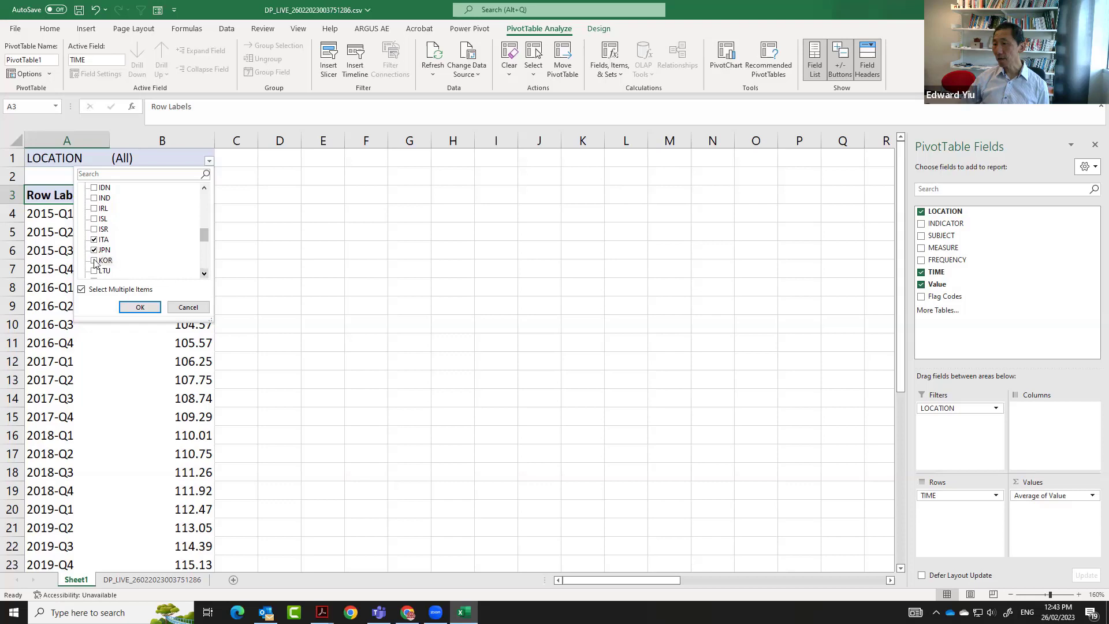
pyautogui.click(205, 263)
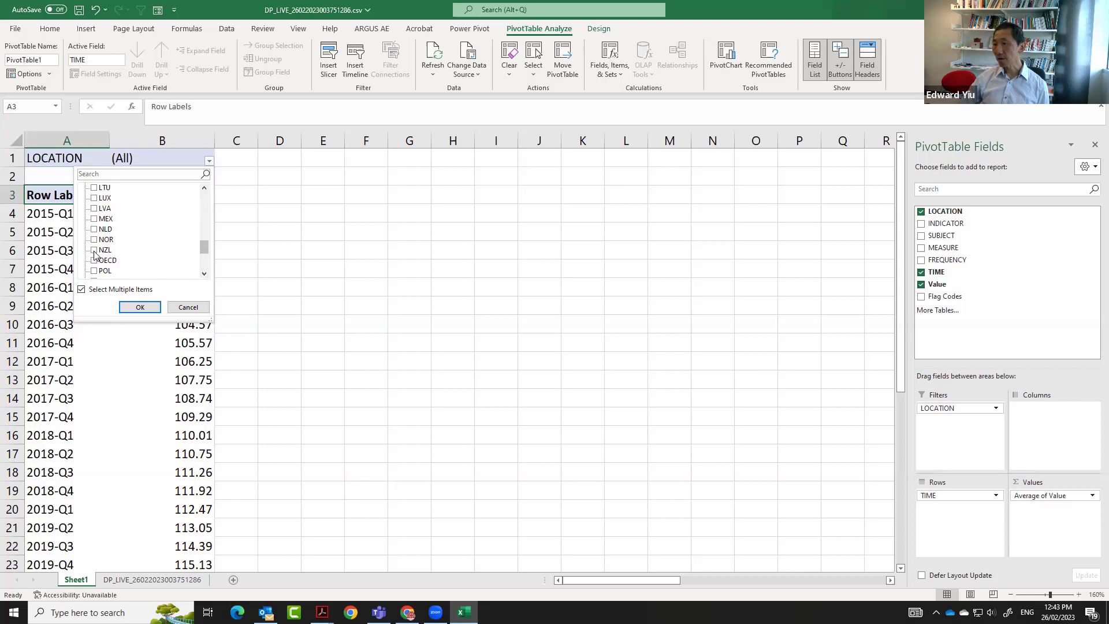
pyautogui.click(95, 253)
pyautogui.click(140, 307)
# Add USA to the LOCATION filter and return the LOCATION field to the PivotTable's columns
pyautogui.click(220, 161)
pyautogui.click(220, 261)
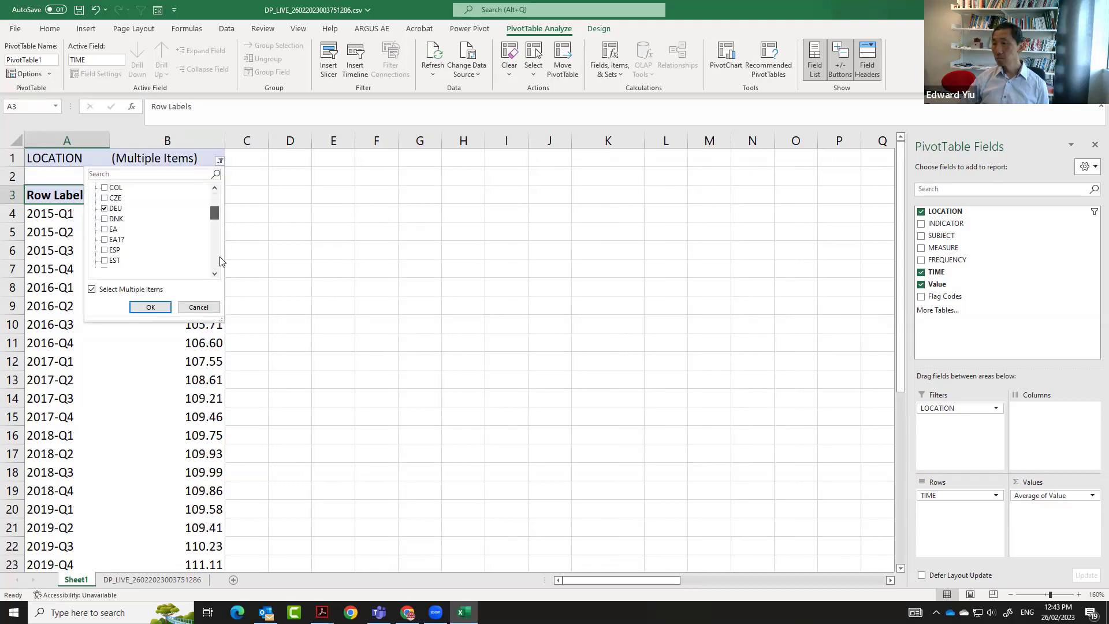
pyautogui.scroll(-10, 219, 260)
pyautogui.click(106, 261)
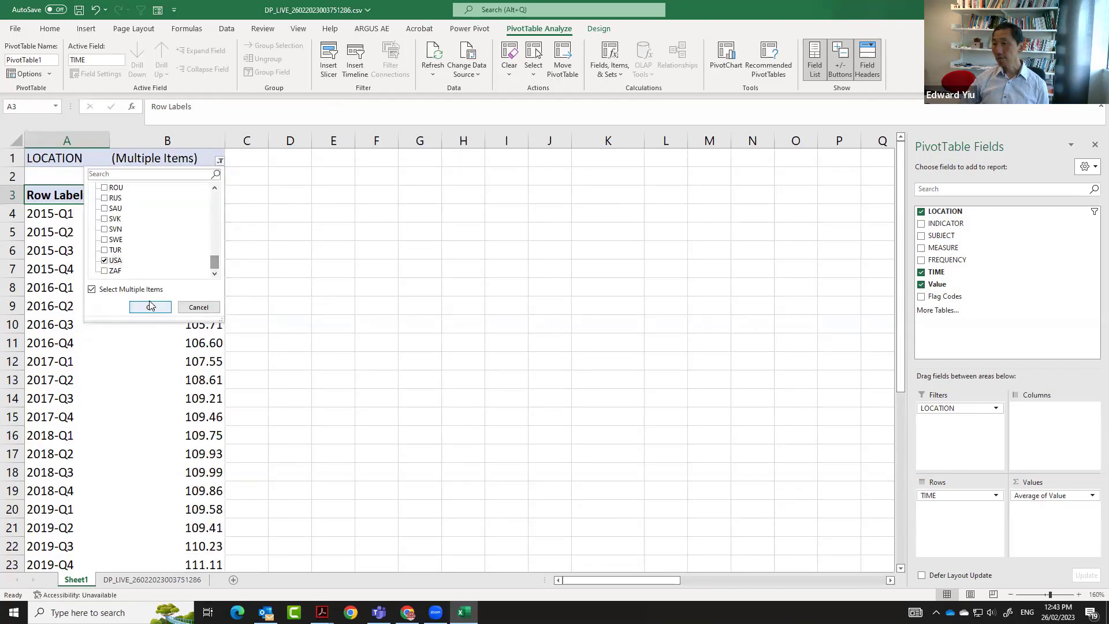
pyautogui.click(150, 308)
pyautogui.click(150, 308)
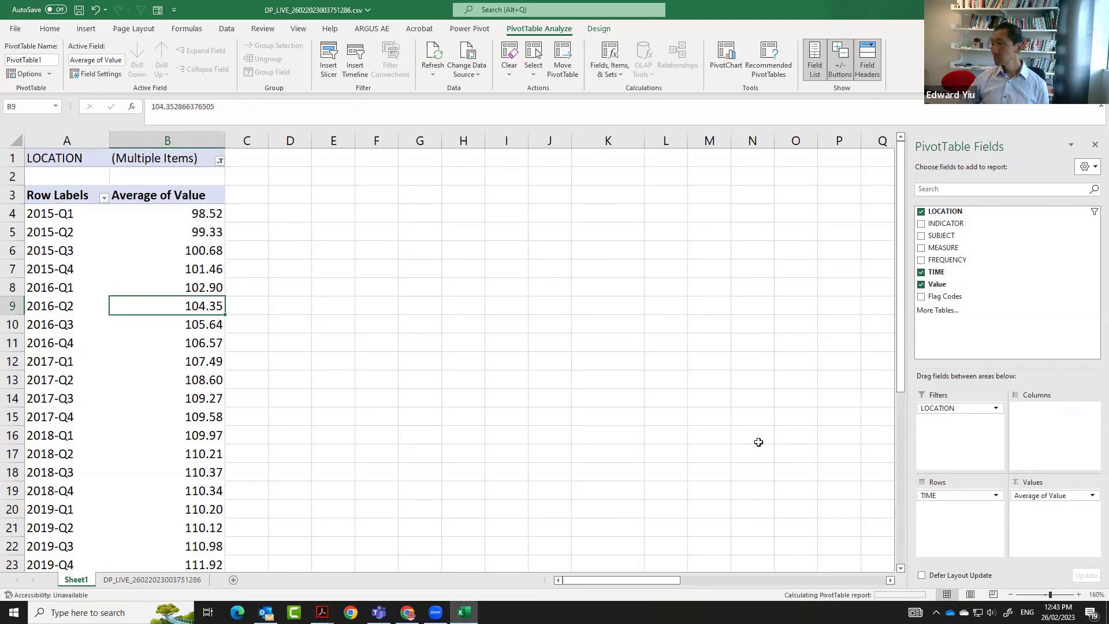
pyautogui.moveTo(947, 408); pyautogui.dragTo(1052, 424)
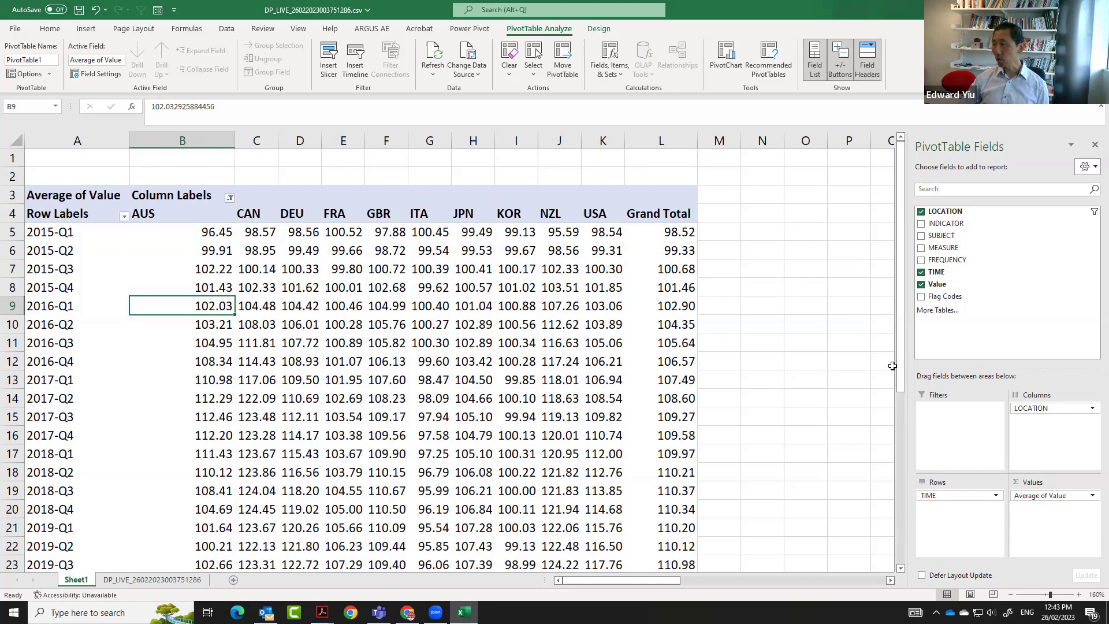
pyautogui.moveTo(903, 383)
pyautogui.mouseDown()
pyautogui.moveTo(904, 491)
pyautogui.moveTo(904, 382)
pyautogui.mouseUp()
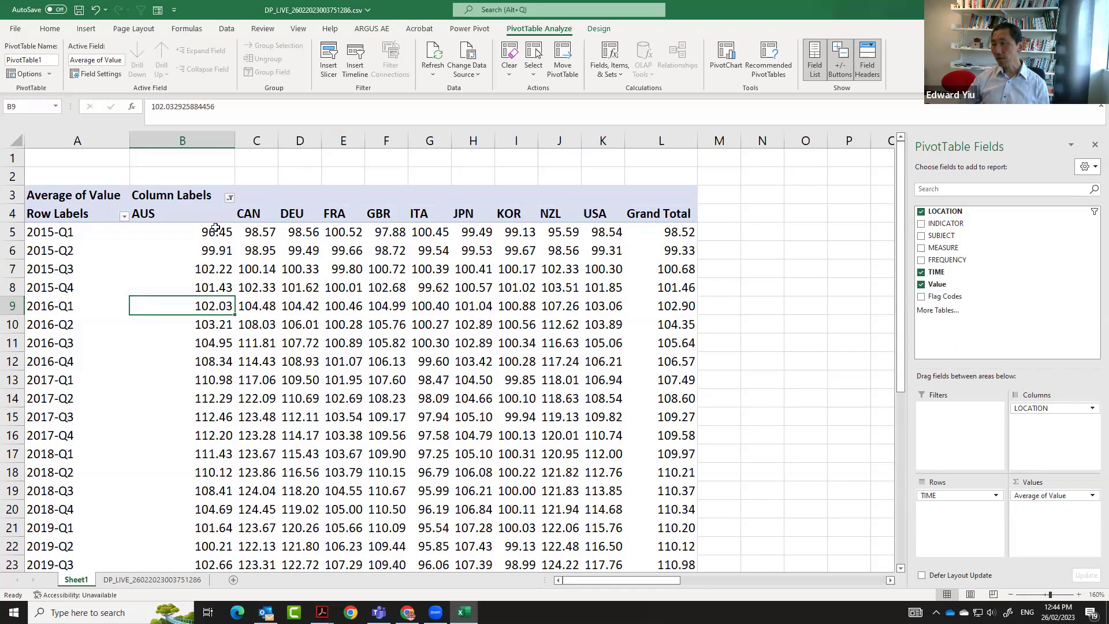
# Insert a 2-D line chart of the PivotTable's average values over time for the selected countries
pyautogui.moveTo(195, 231)
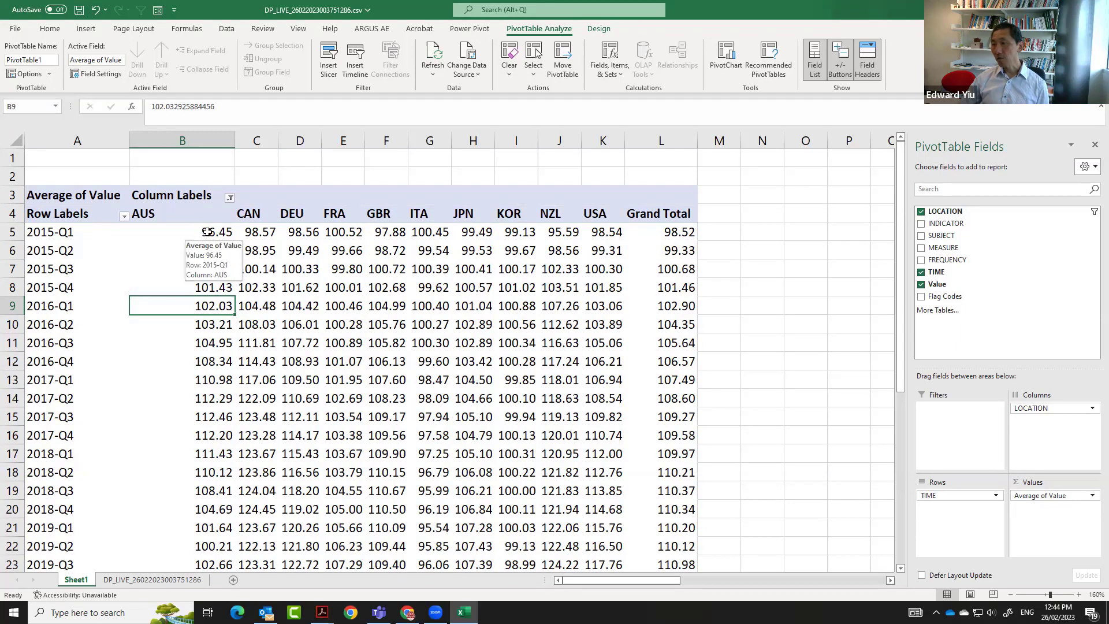
pyautogui.click(207, 232)
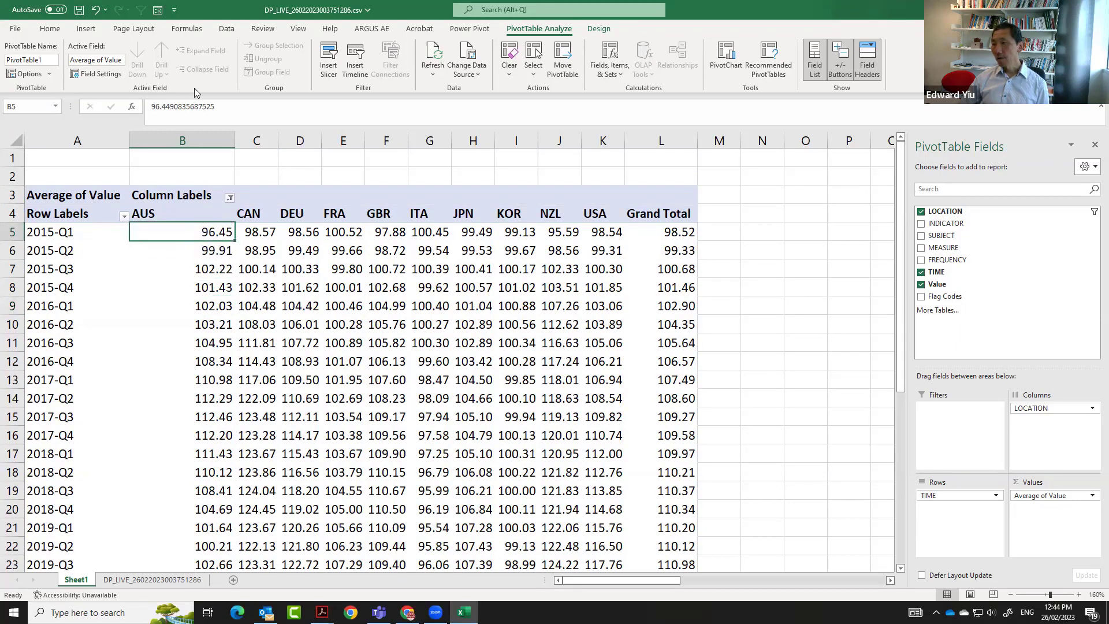
pyautogui.click(92, 30)
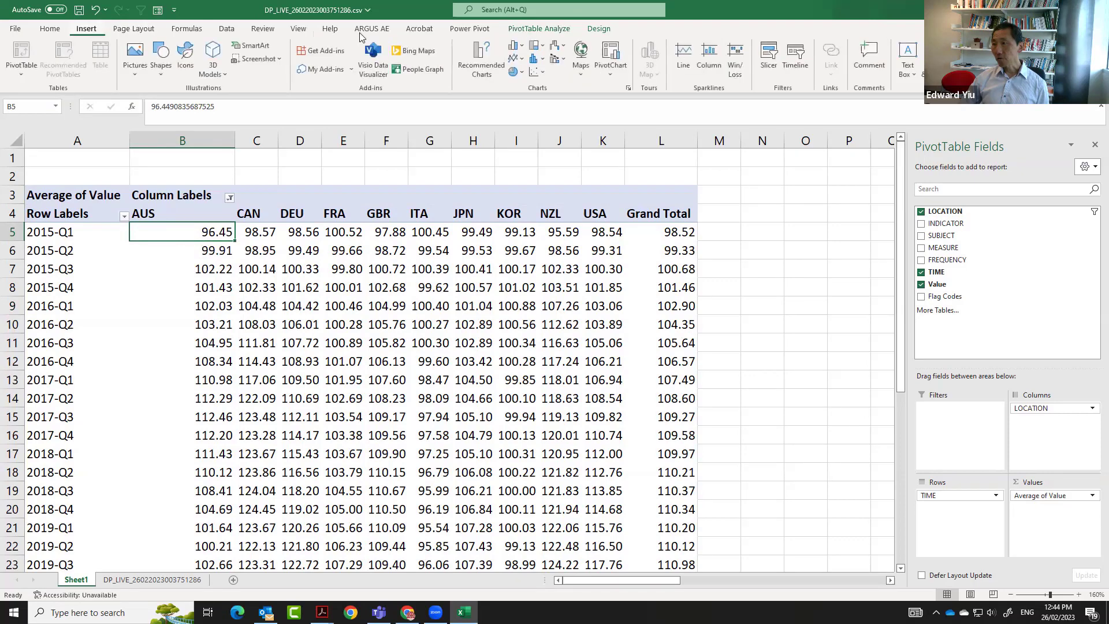
pyautogui.click(512, 60)
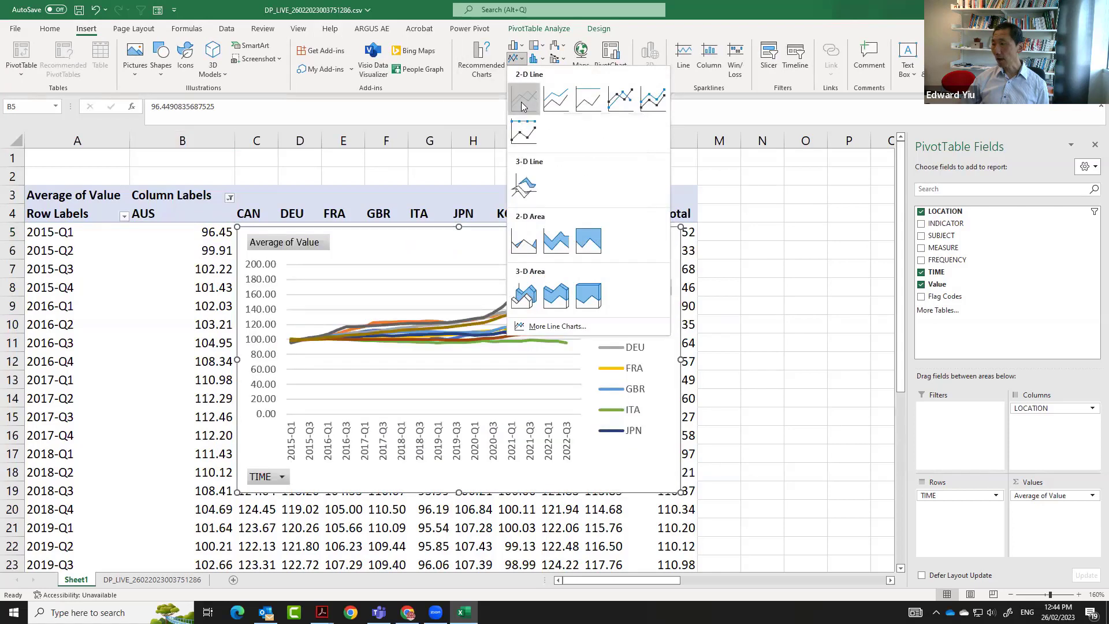
pyautogui.click(521, 101)
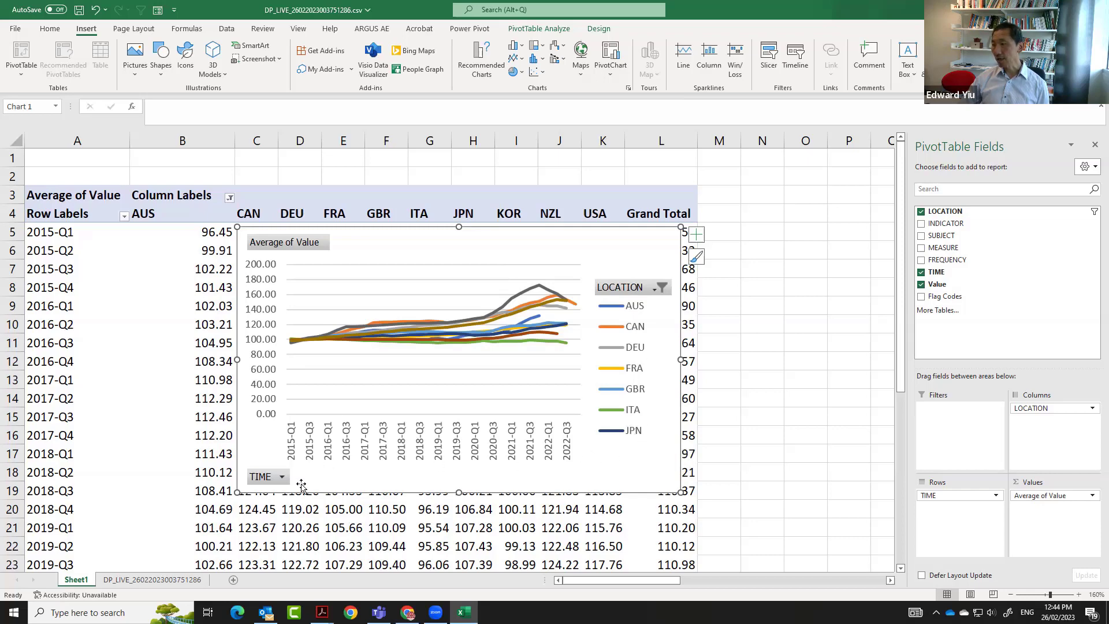
pyautogui.click(676, 391)
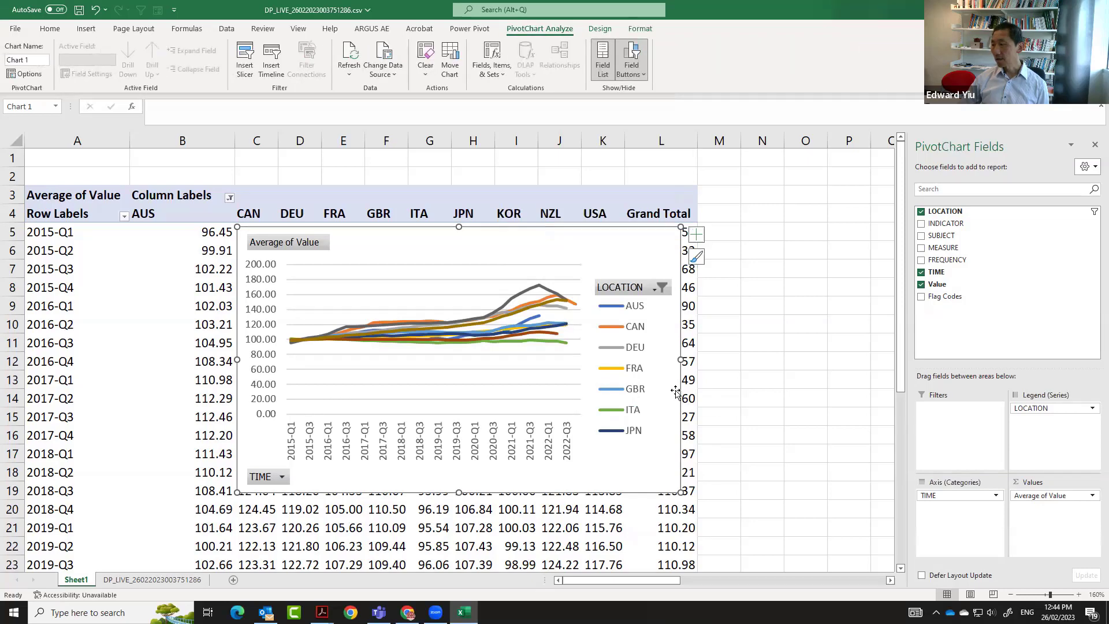